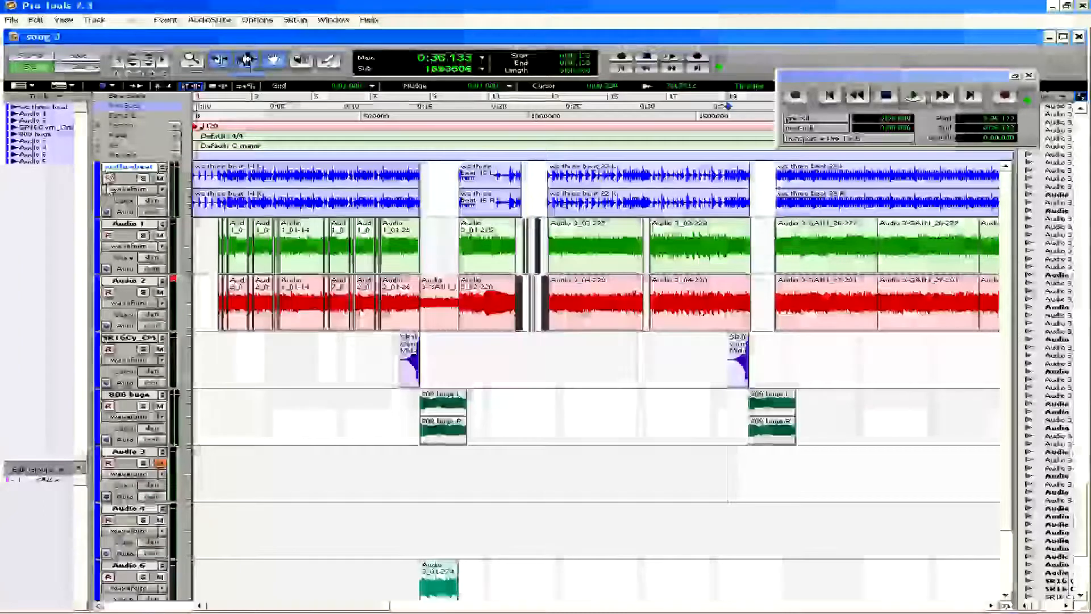
Step: Record-enable the stereo beat track and disable its record mode again
{"action": "left_click", "coordinate": [108, 178]}
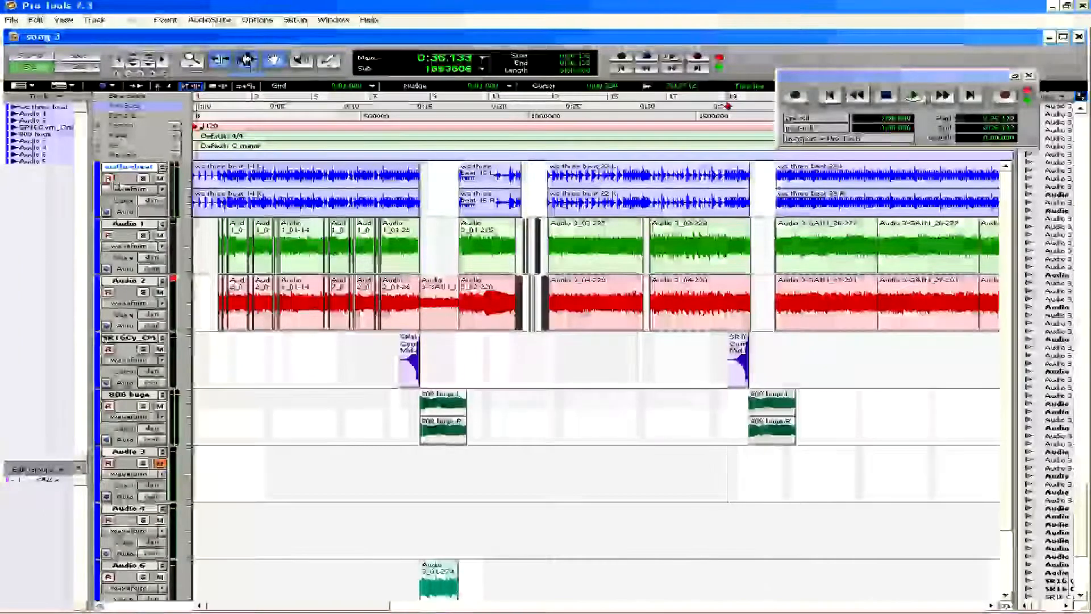
{"action": "left_click", "coordinate": [142, 178]}
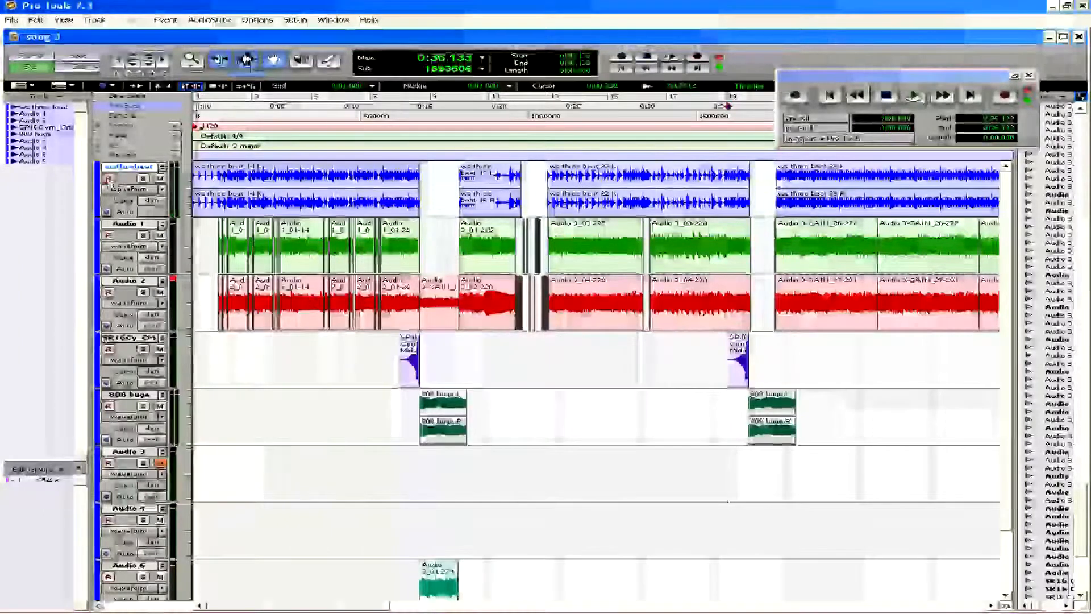
{"action": "left_click", "coordinate": [142, 178]}
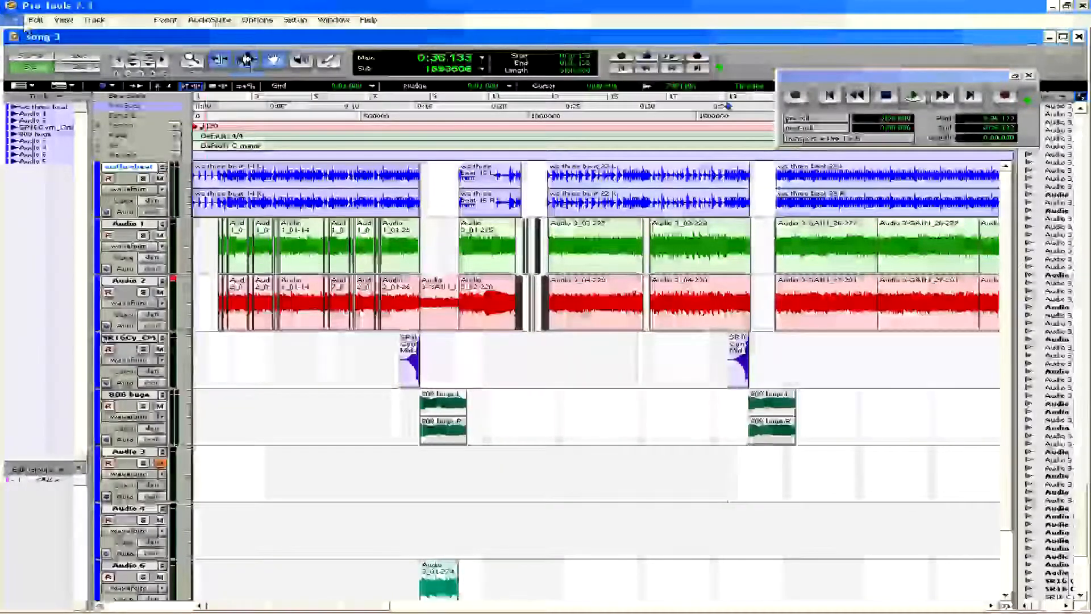
{"action": "left_click", "coordinate": [14, 22]}
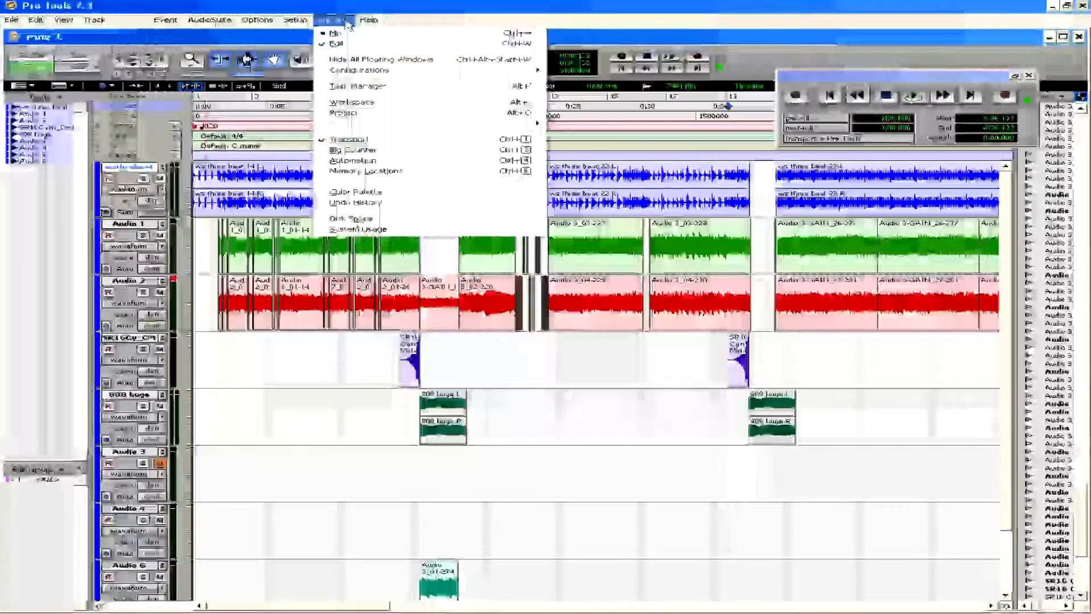
{"action": "key", "text": "Escape"}
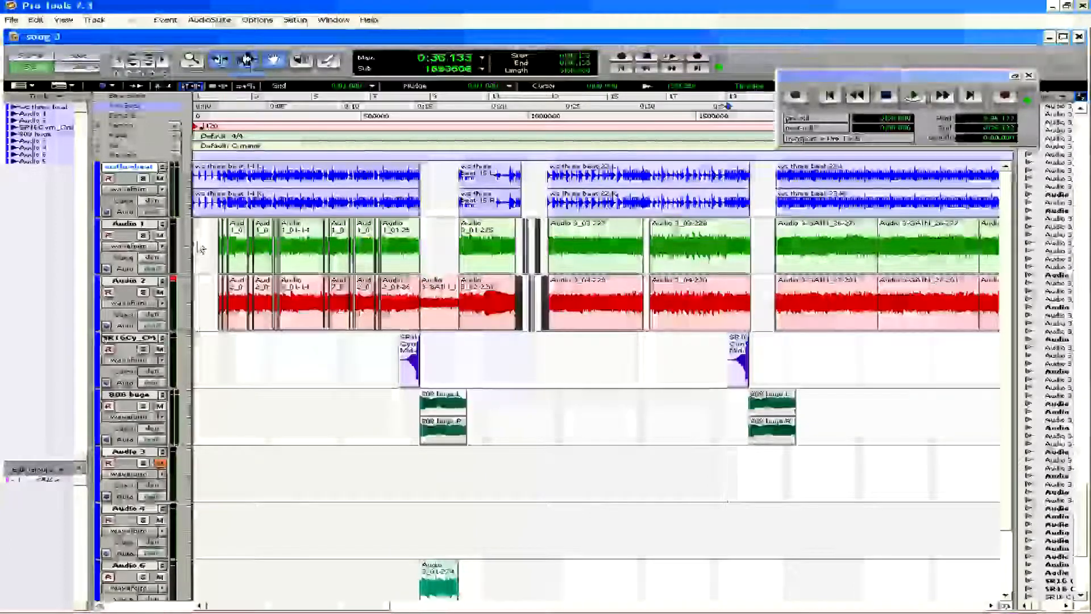
{"action": "left_click", "coordinate": [37, 20]}
{"action": "left_click", "coordinate": [398, 260]}
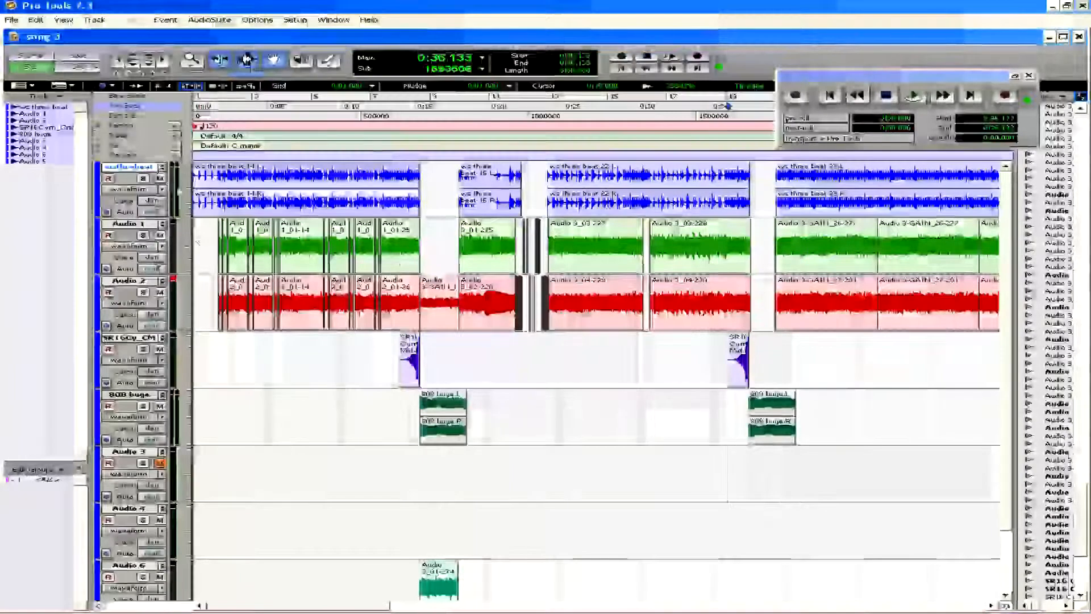
Step: Create a new WAV session named "hey bitch" with a 44.1 kHz sample rate and 16-bit depth
{"action": "left_click", "coordinate": [21, 21]}
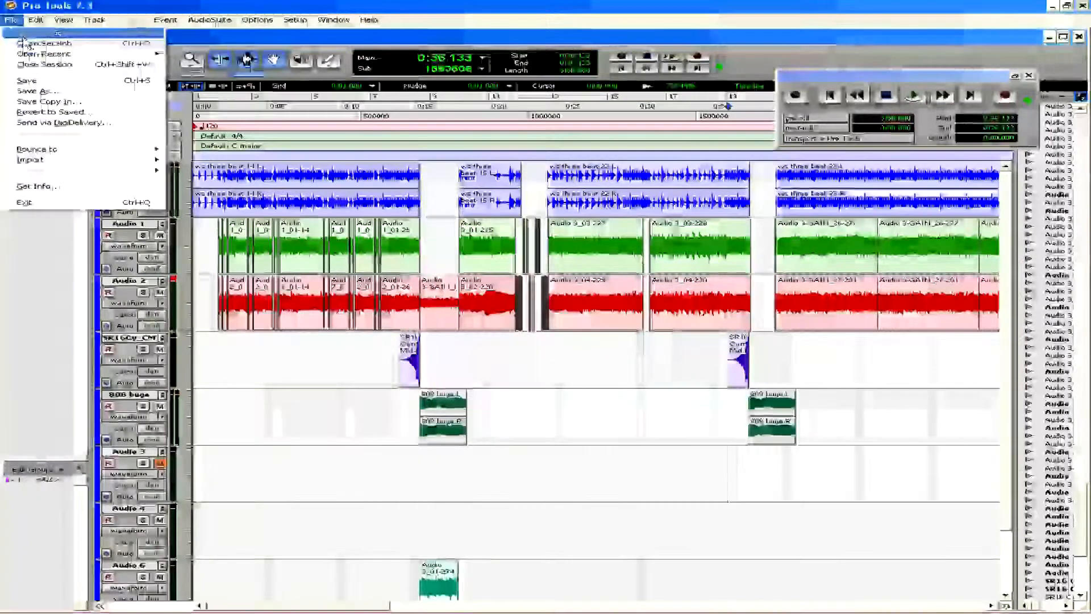
{"action": "left_click", "coordinate": [45, 35]}
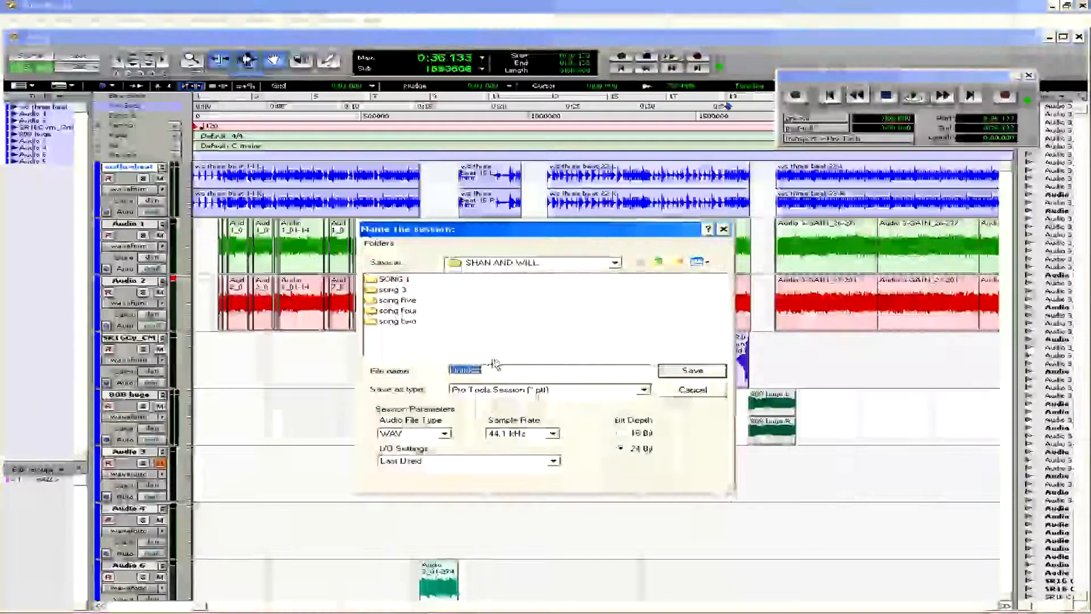
{"action": "type", "text": "Rev.1"}
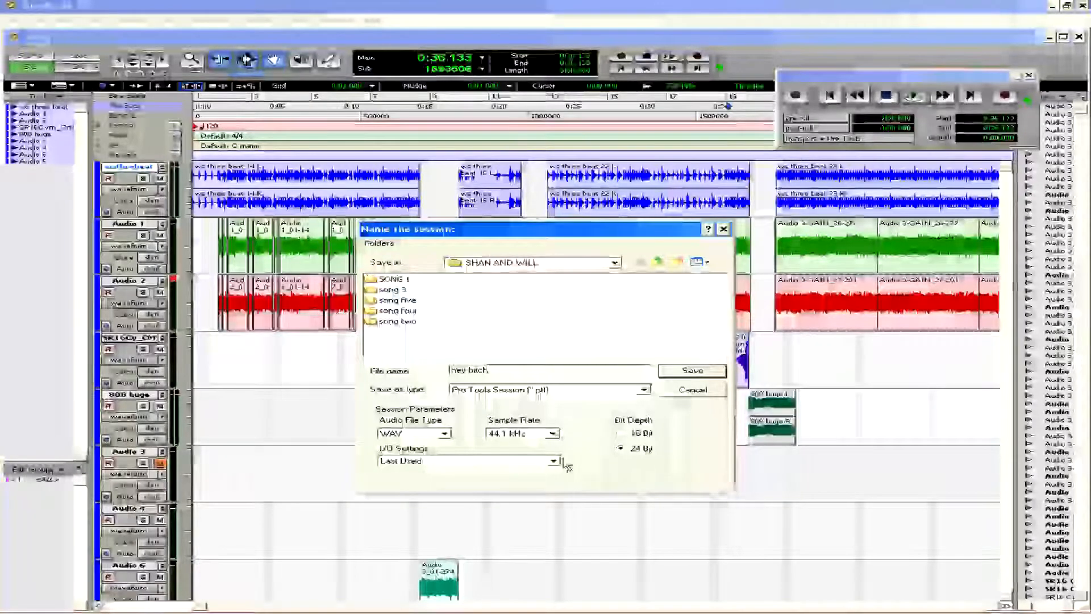
{"action": "left_click", "coordinate": [539, 435]}
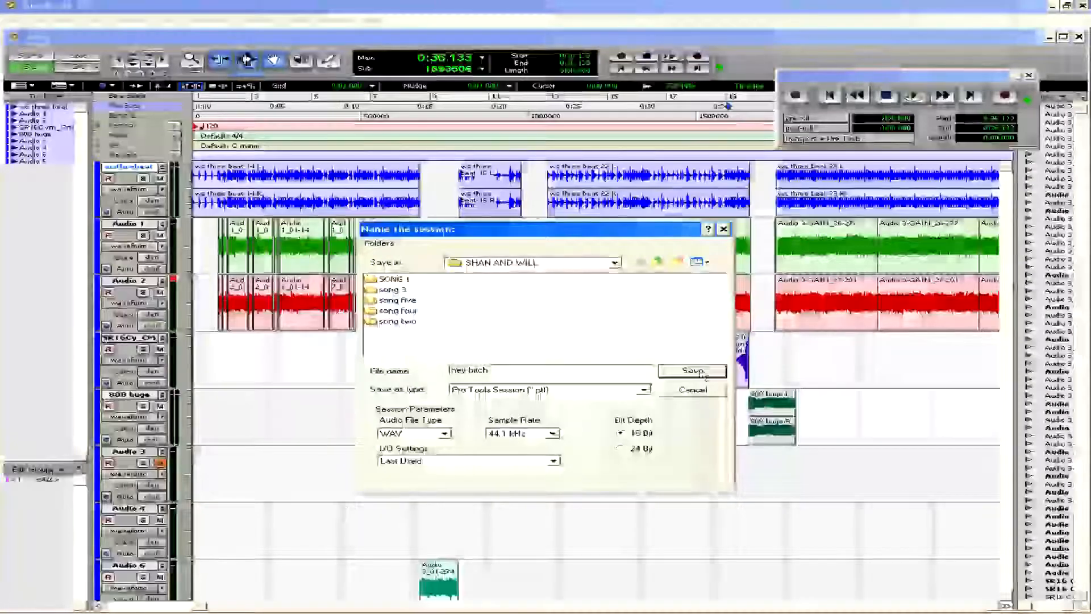
{"action": "left_click", "coordinate": [621, 449]}
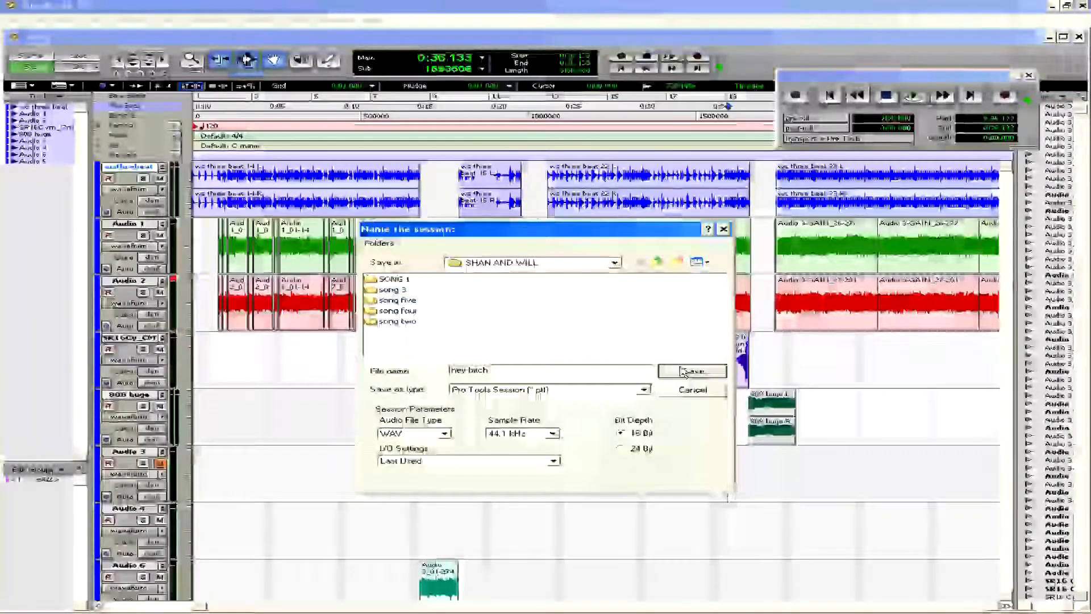
{"action": "left_click", "coordinate": [686, 372]}
{"action": "left_click", "coordinate": [483, 229]}
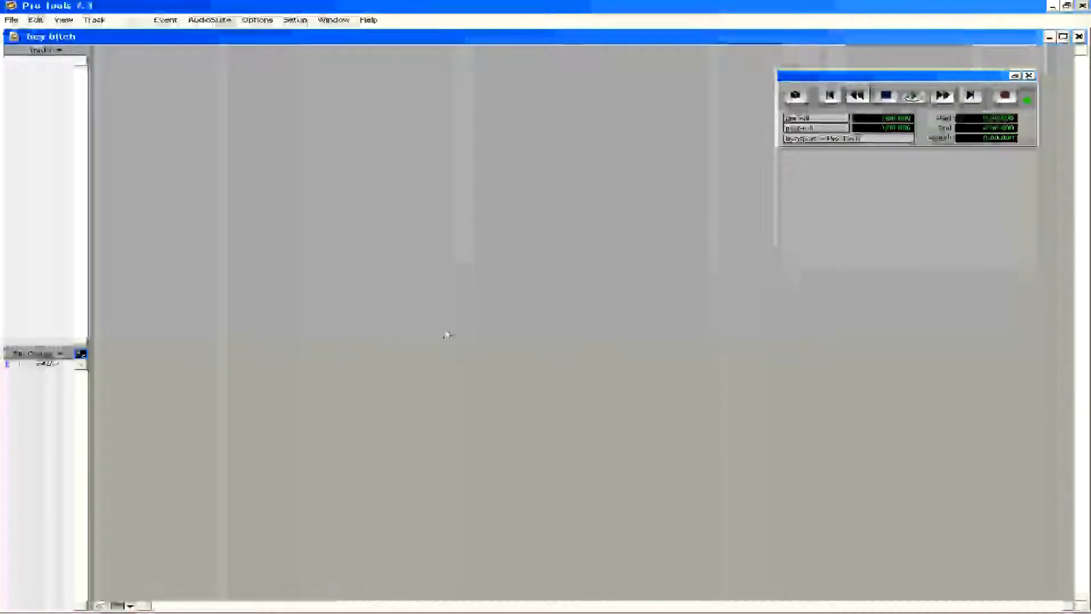
Step: Add one new mono audio track with the Samples timebase to the session
{"action": "left_click", "coordinate": [10, 20]}
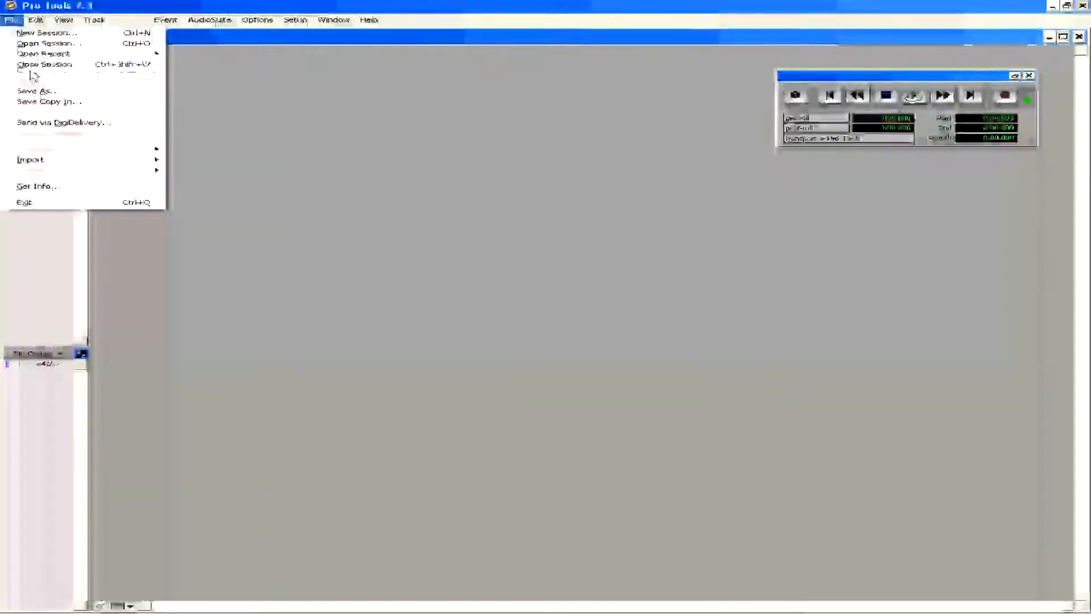
{"action": "mouse_move", "coordinate": [92, 20]}
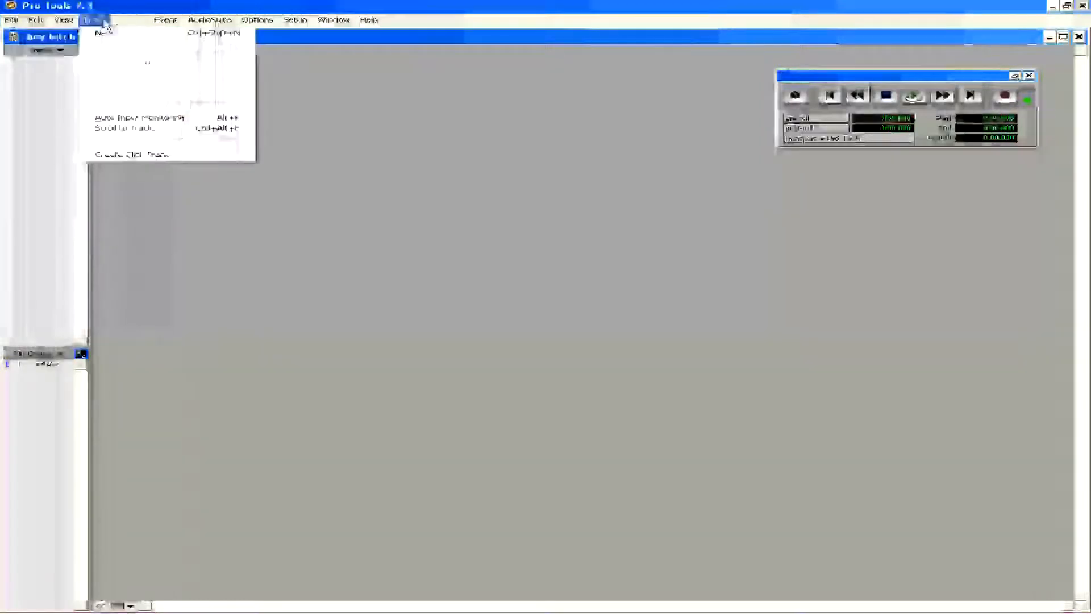
{"action": "left_click", "coordinate": [153, 154]}
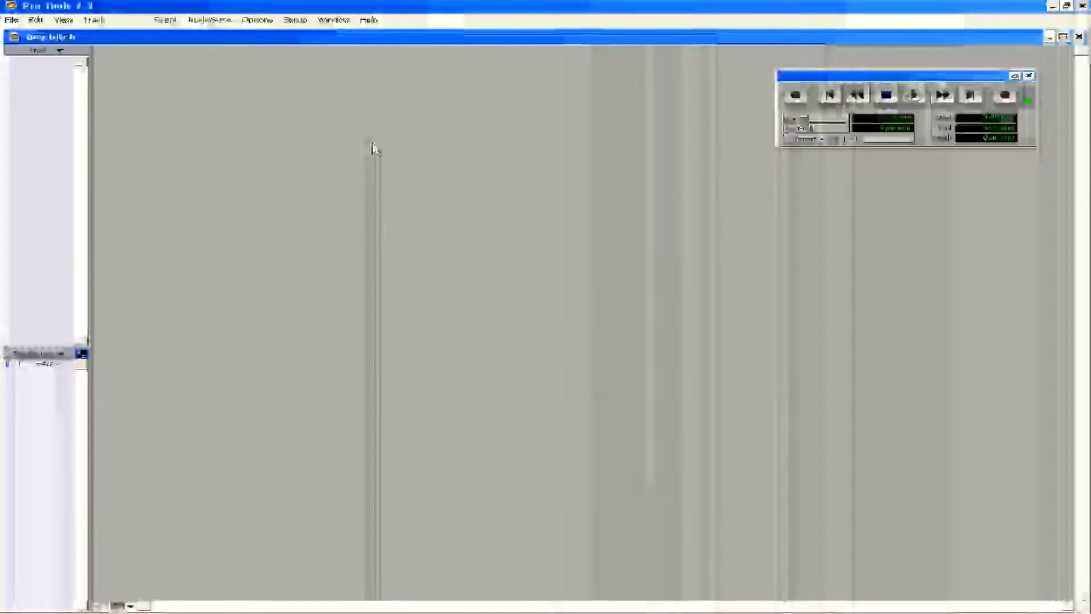
{"action": "key", "text": "ctrl+shift+n"}
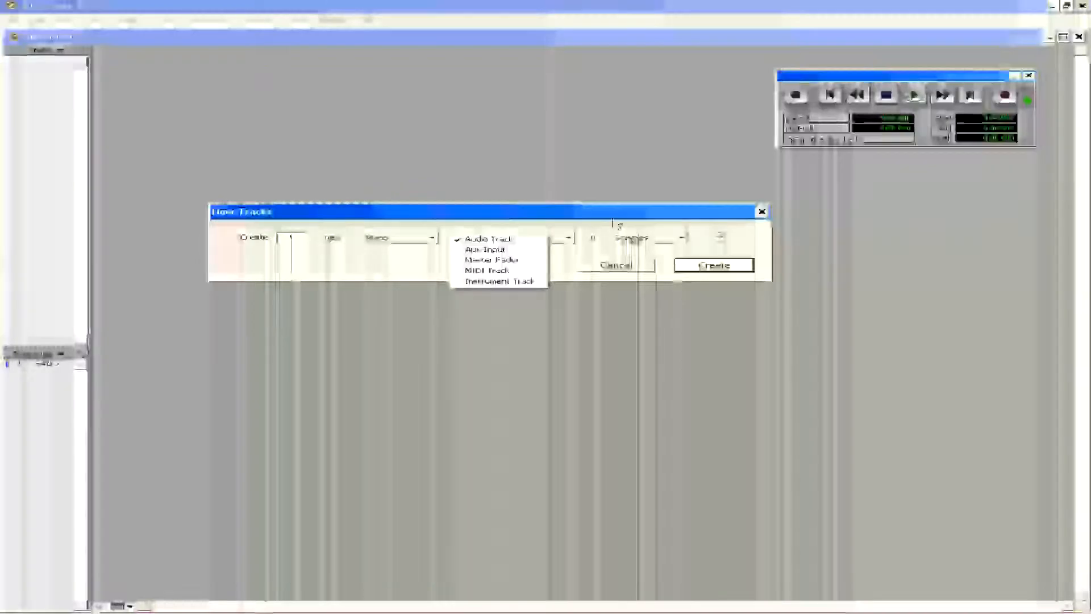
{"action": "left_click", "coordinate": [477, 239]}
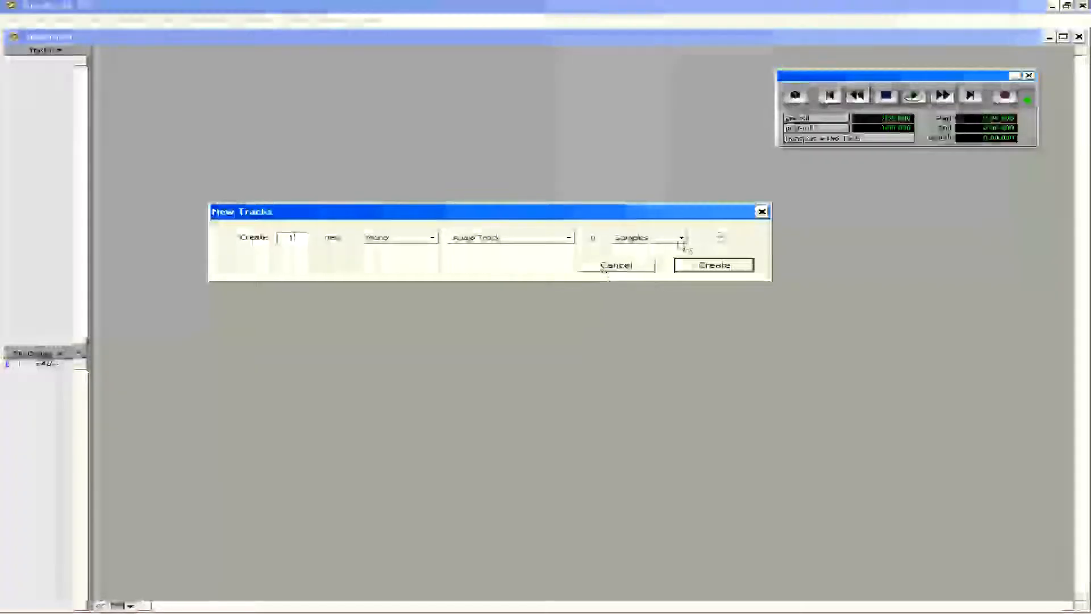
{"action": "left_click", "coordinate": [681, 238]}
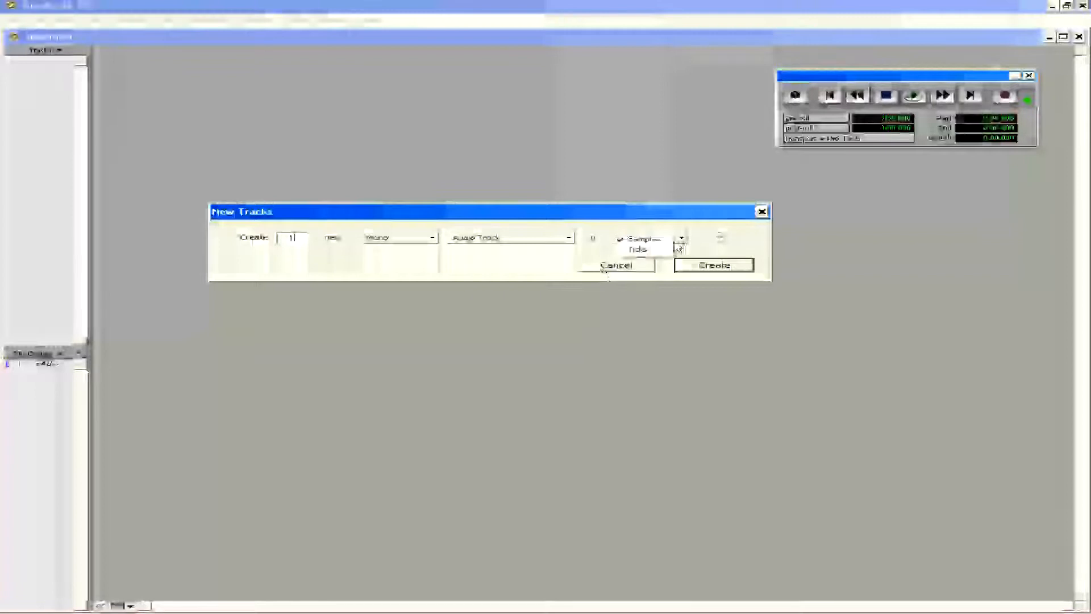
{"action": "left_click", "coordinate": [731, 273]}
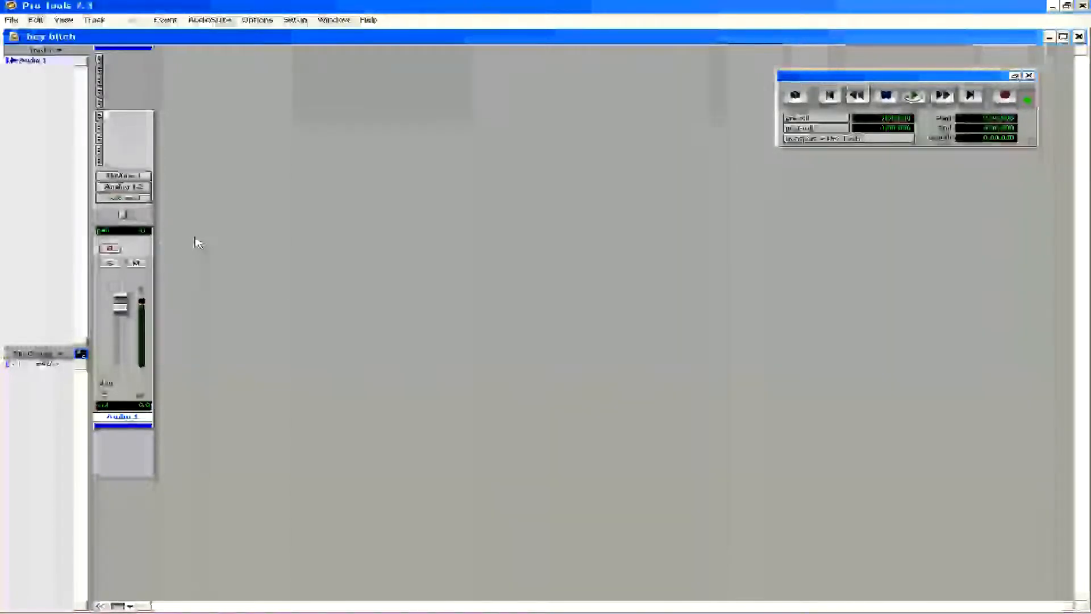
Step: Look through the plug-in categories, including Dynamics, available for an insert slot on the Audio 1 track
{"action": "left_click", "coordinate": [100, 67]}
{"action": "mouse_move", "coordinate": [136, 78]}
{"action": "mouse_move", "coordinate": [263, 93]}
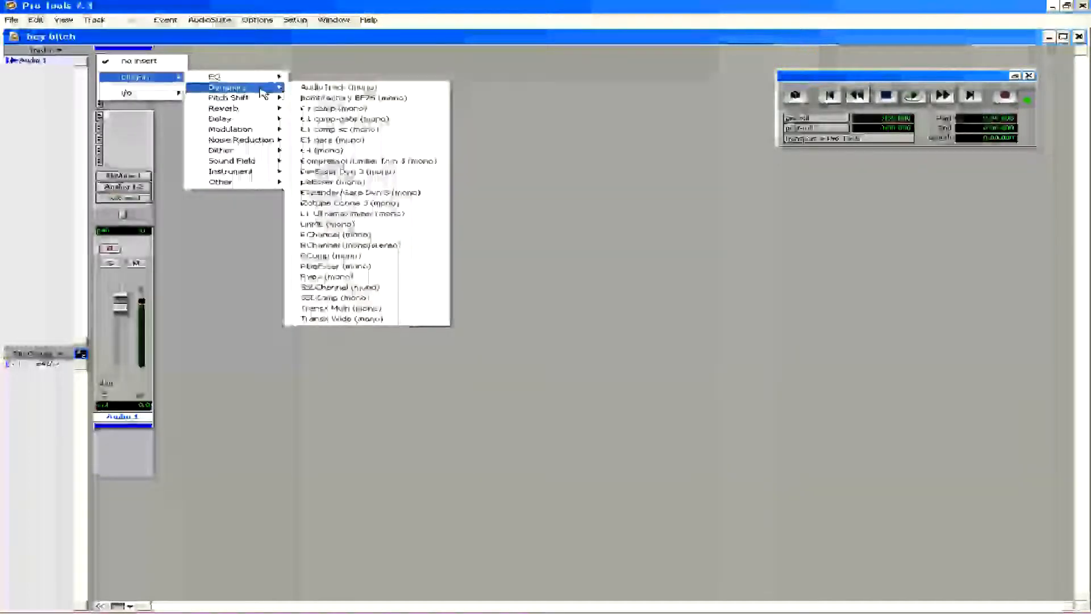
{"action": "left_click", "coordinate": [419, 62]}
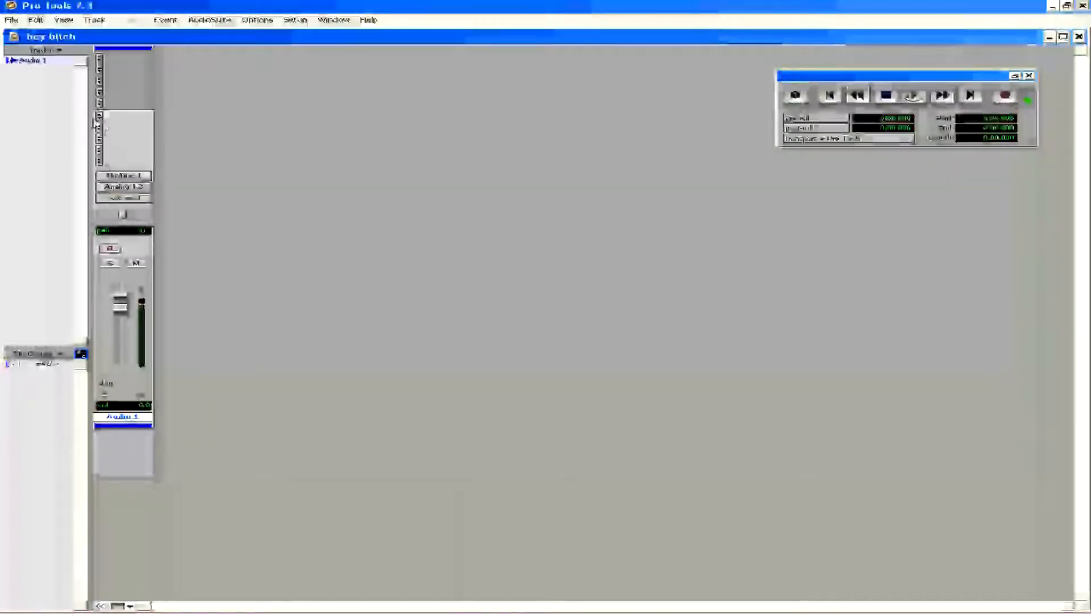
Step: Look through the interface outputs and buses available as send destinations for the Audio 1 track
{"action": "left_click", "coordinate": [100, 123]}
{"action": "mouse_move", "coordinate": [126, 136]}
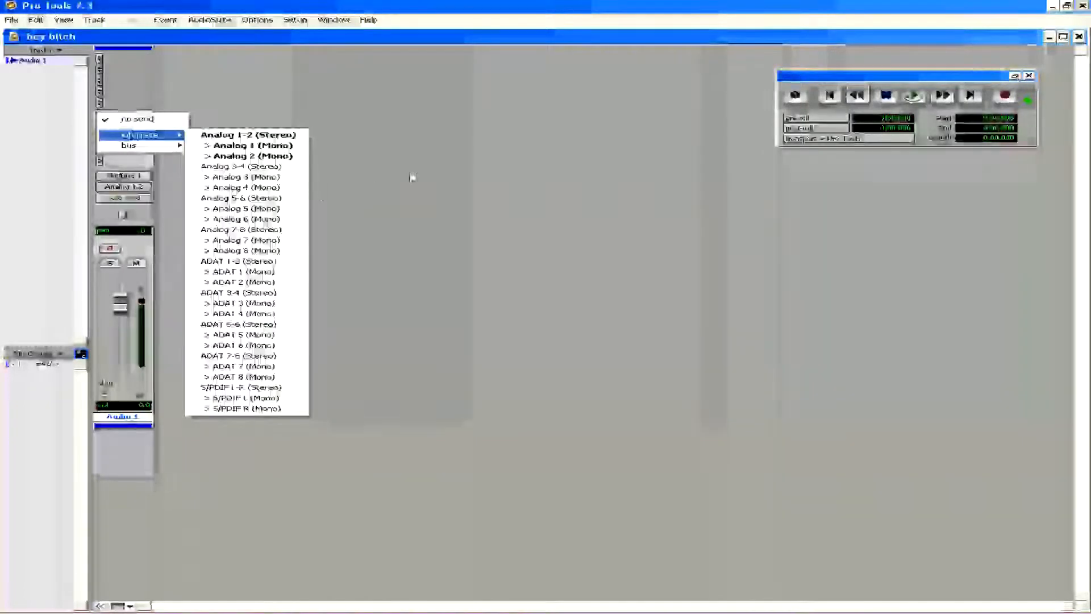
{"action": "left_click", "coordinate": [38, 155]}
{"action": "left_click", "coordinate": [105, 124]}
{"action": "mouse_move", "coordinate": [152, 146]}
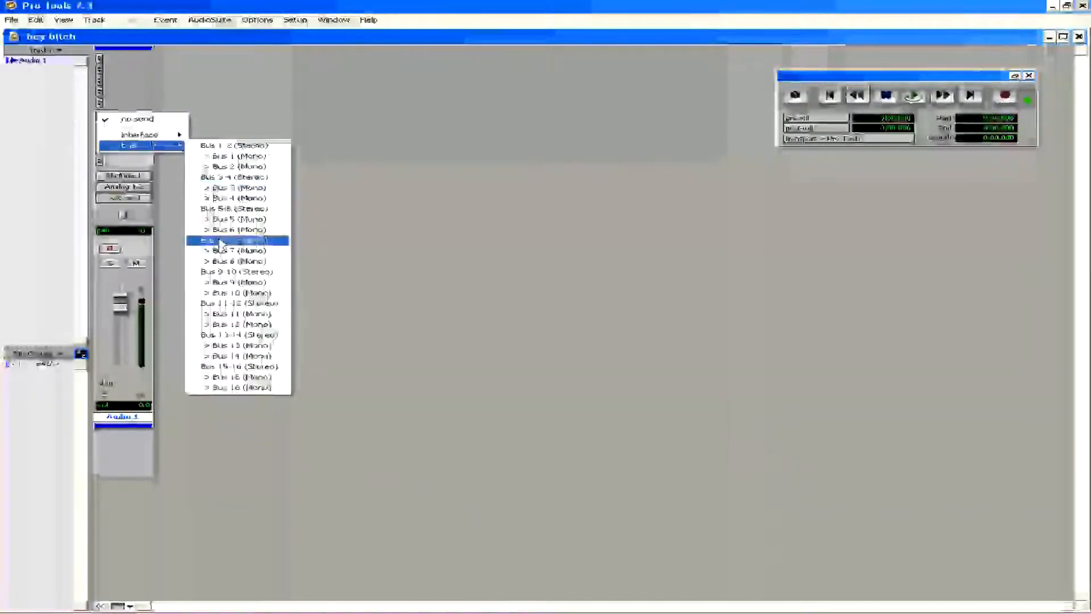
{"action": "left_click", "coordinate": [430, 197]}
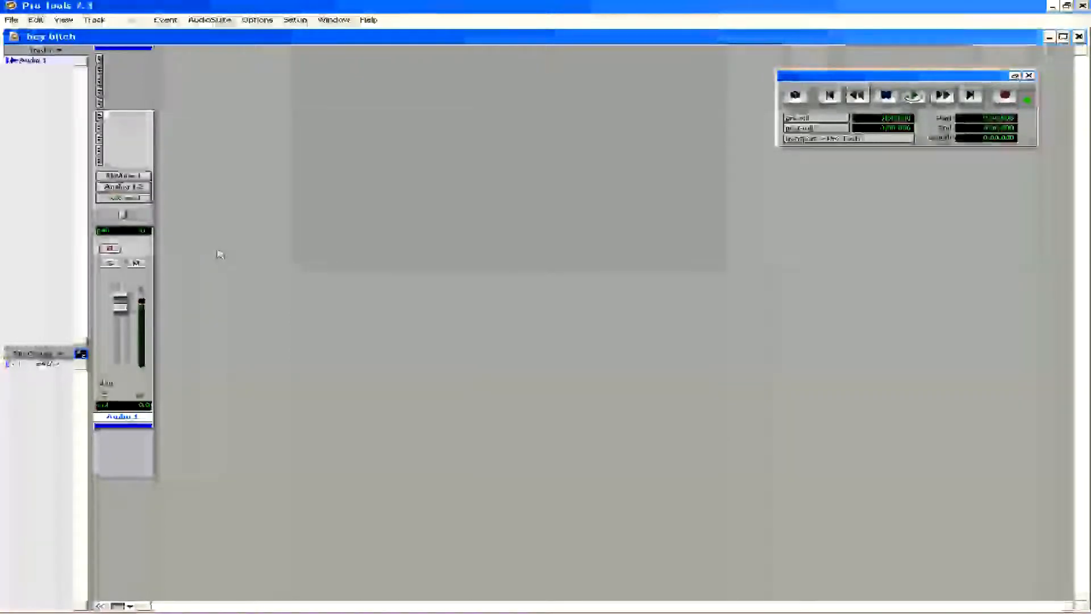
Step: Show the Edit window, try time selections on the empty Audio 1 track, and place the cursor at about 0:48
{"action": "key", "text": "ctrl+="}
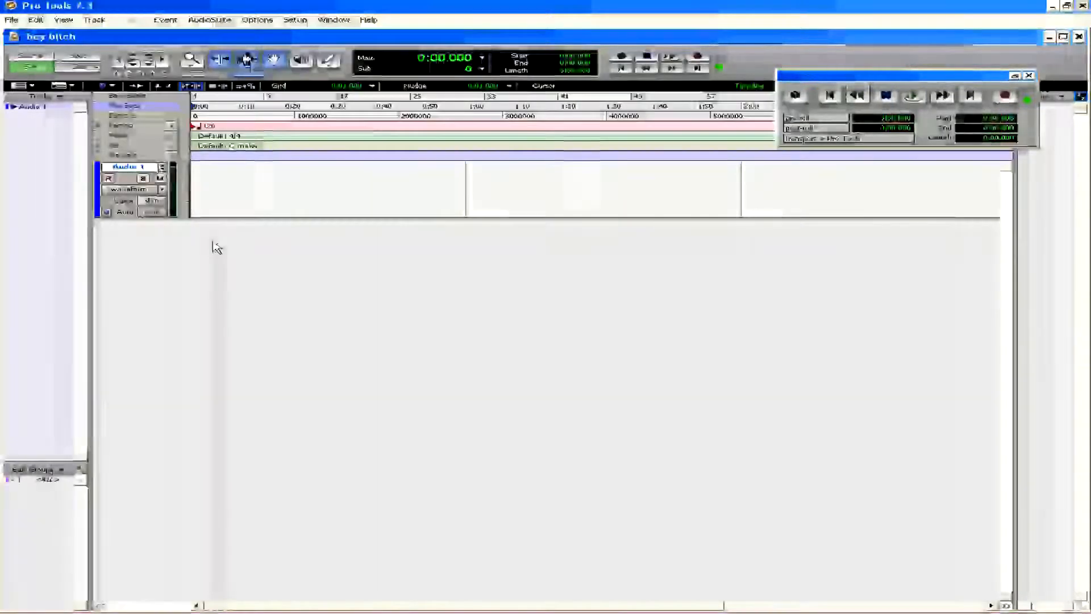
{"action": "left_click_drag", "start_coordinate": [262, 184], "coordinate": [434, 186]}
{"action": "left_click_drag", "start_coordinate": [540, 190], "coordinate": [535, 191]}
{"action": "left_click", "coordinate": [307, 203]}
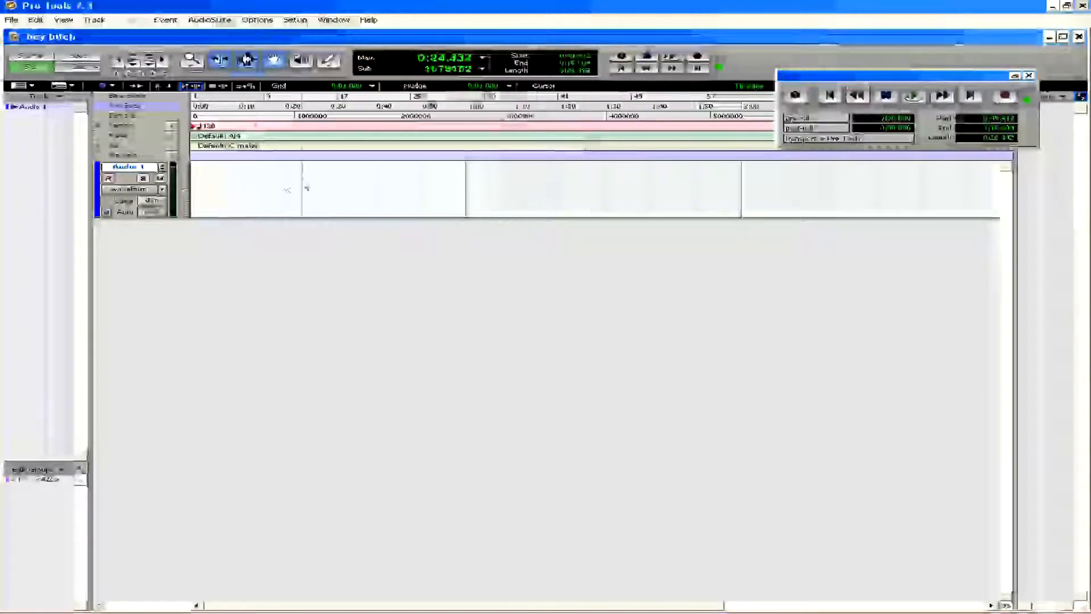
{"action": "left_click_drag", "start_coordinate": [354, 187], "coordinate": [302, 188]}
{"action": "left_click", "coordinate": [413, 188]}
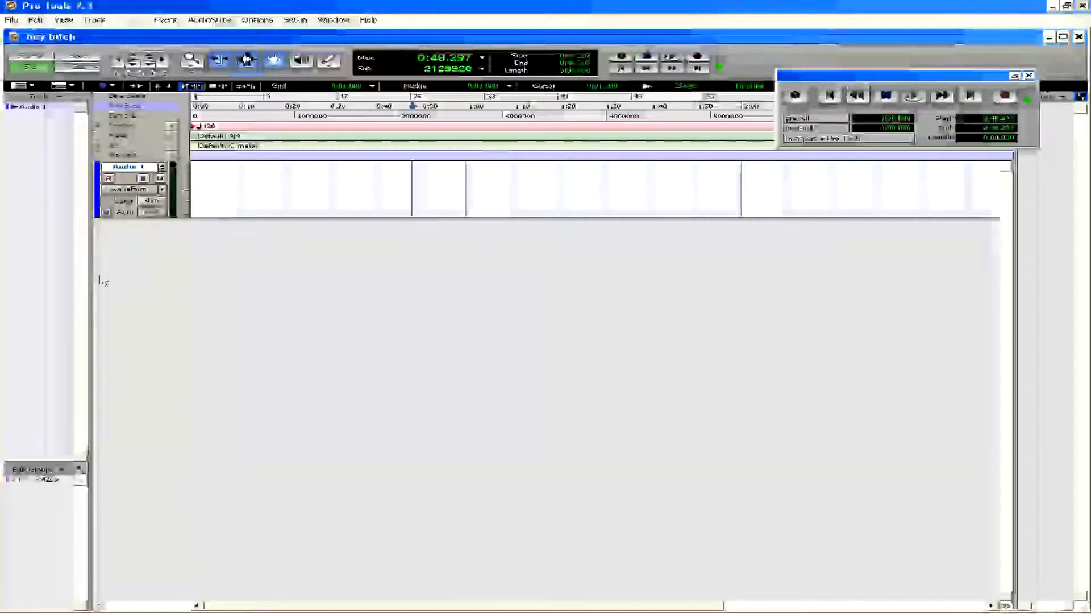
Step: Return to the Mix window and assign a different interface mic/line input to the Audio 1 track
{"action": "key", "text": "ctrl+equal"}
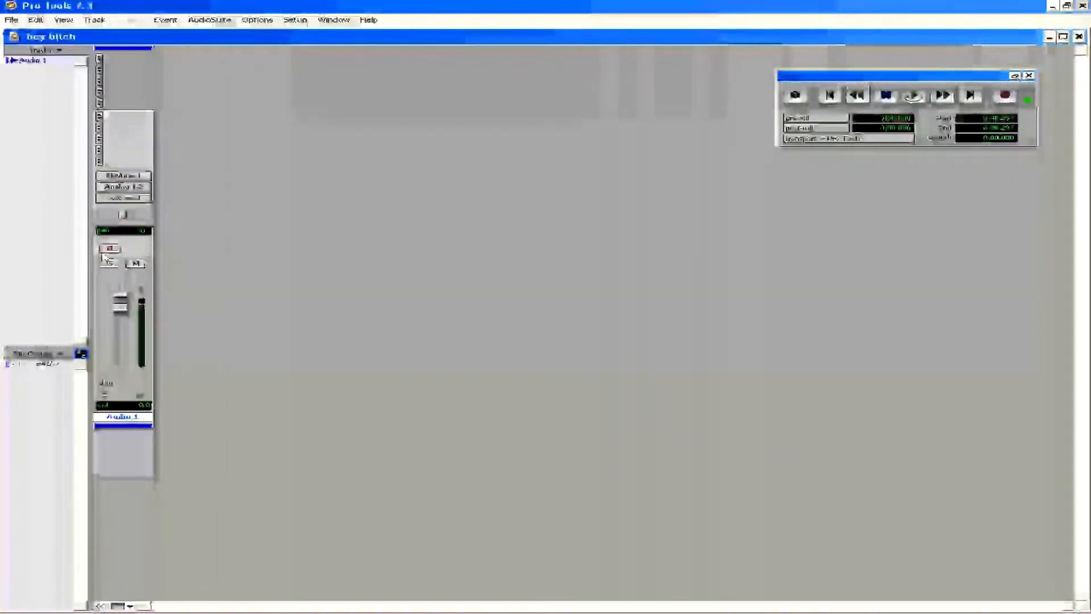
{"action": "left_click", "coordinate": [137, 178]}
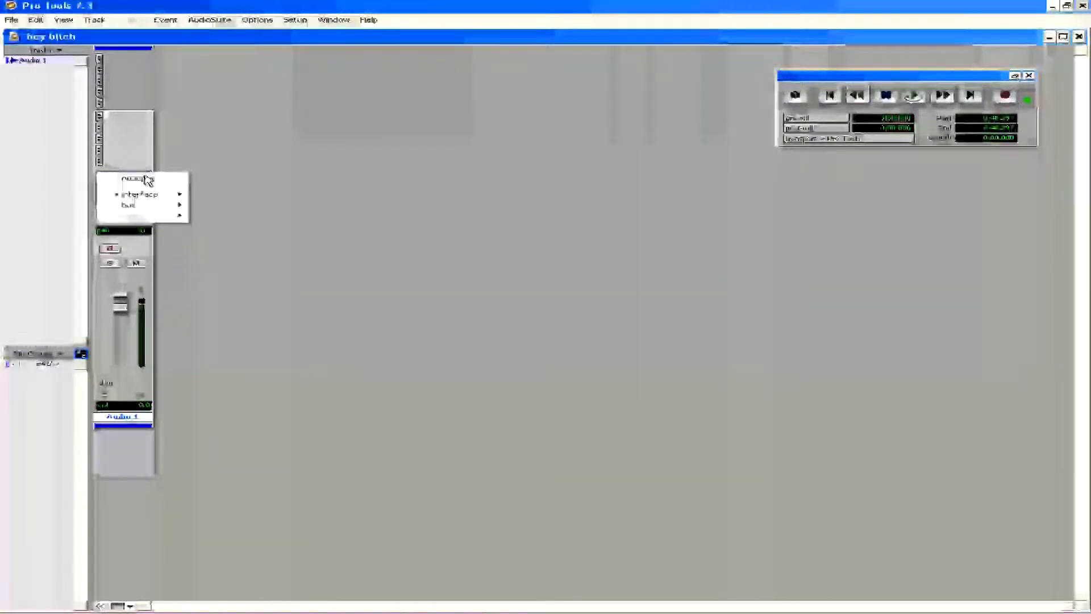
{"action": "left_click", "coordinate": [141, 181]}
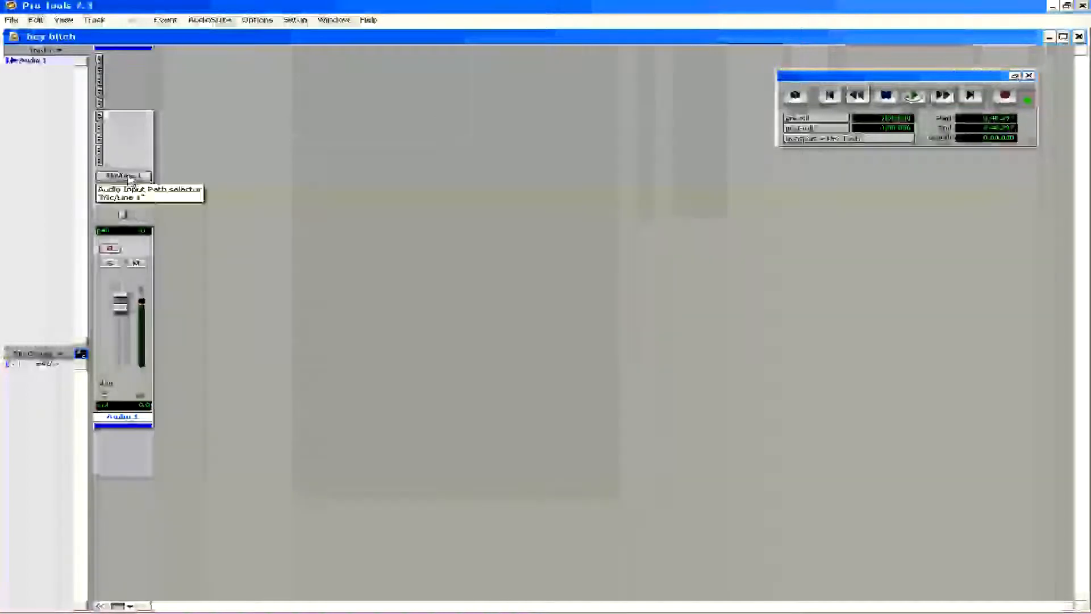
{"action": "left_click", "coordinate": [128, 180]}
{"action": "left_click", "coordinate": [141, 152]}
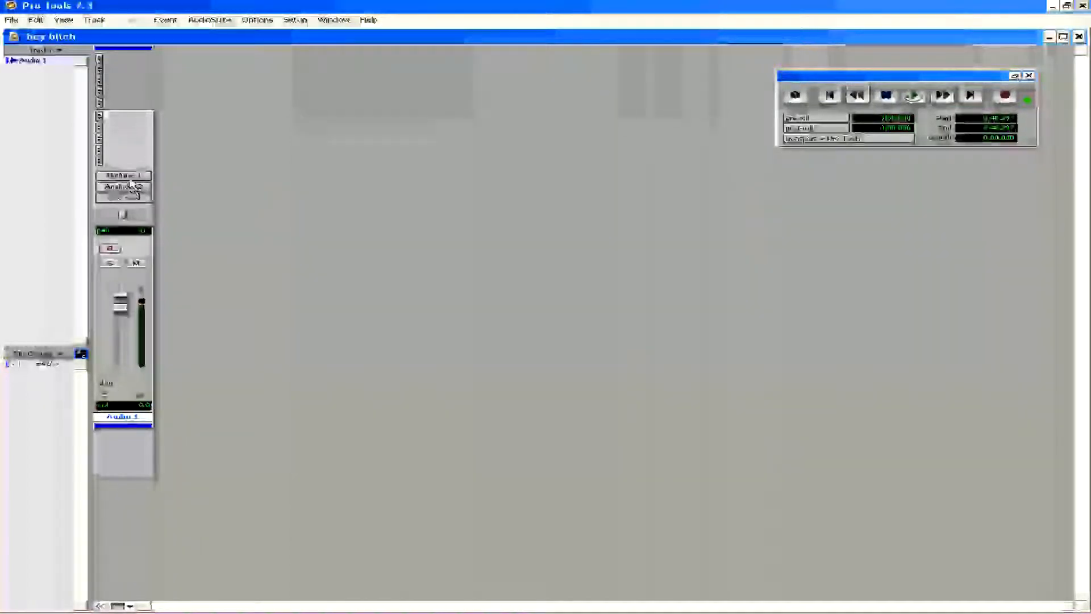
{"action": "left_click", "coordinate": [123, 179]}
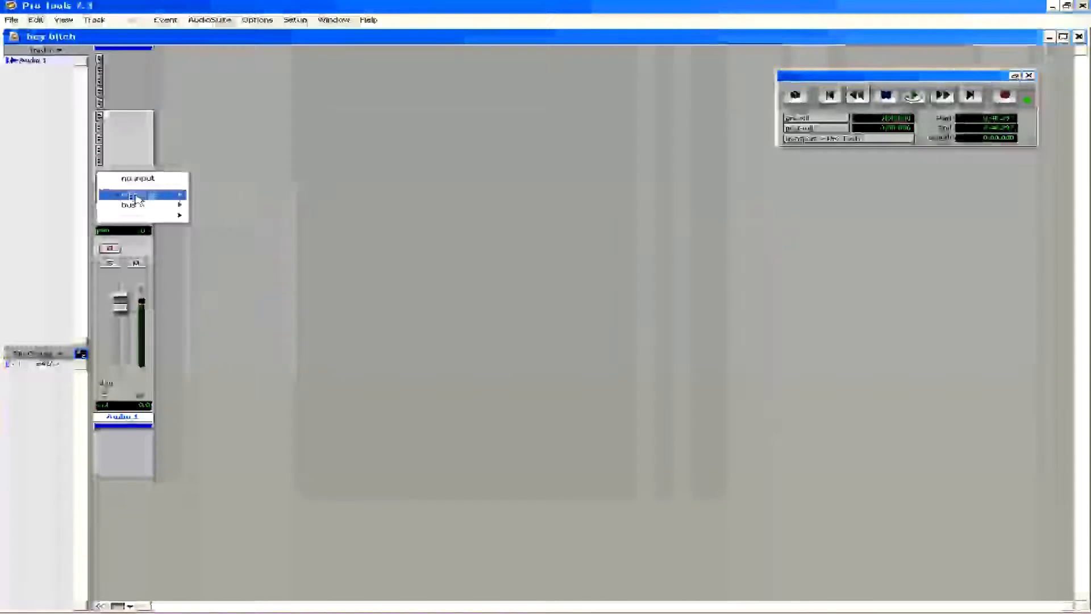
{"action": "mouse_move", "coordinate": [136, 198]}
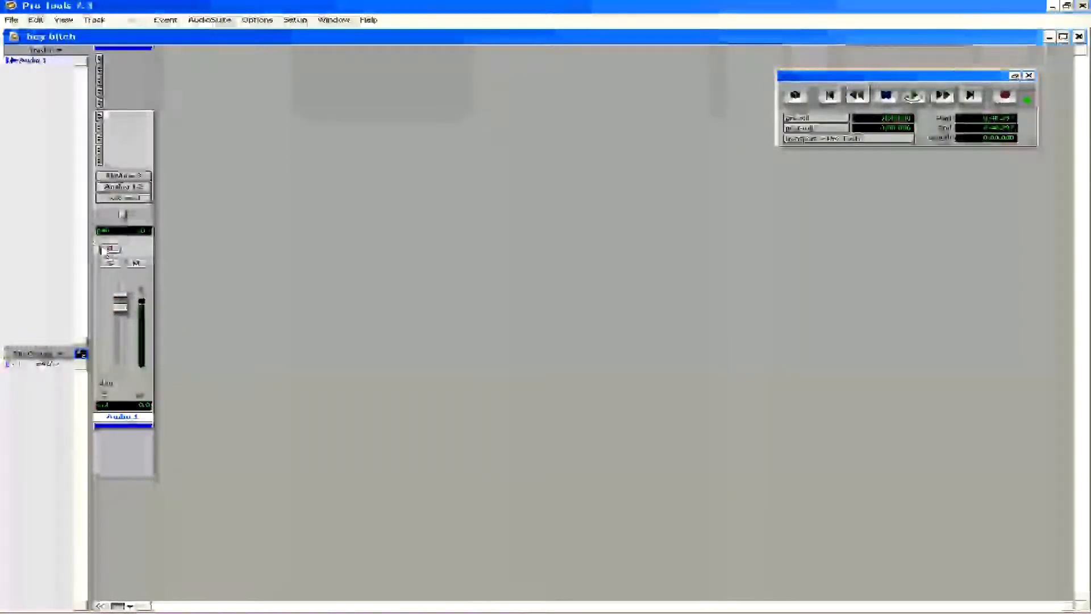
Step: Record-enable Audio 1 and move the edit cursor close to the beginning of its timeline in the Edit window
{"action": "left_click", "coordinate": [109, 250]}
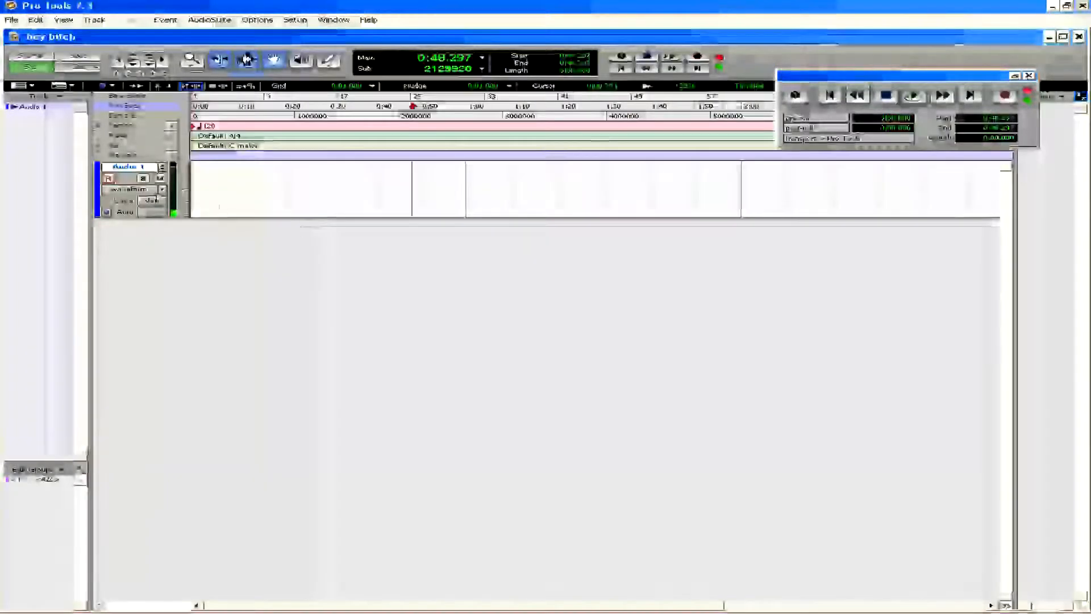
{"action": "left_click", "coordinate": [205, 177]}
{"action": "key", "text": "Return"}
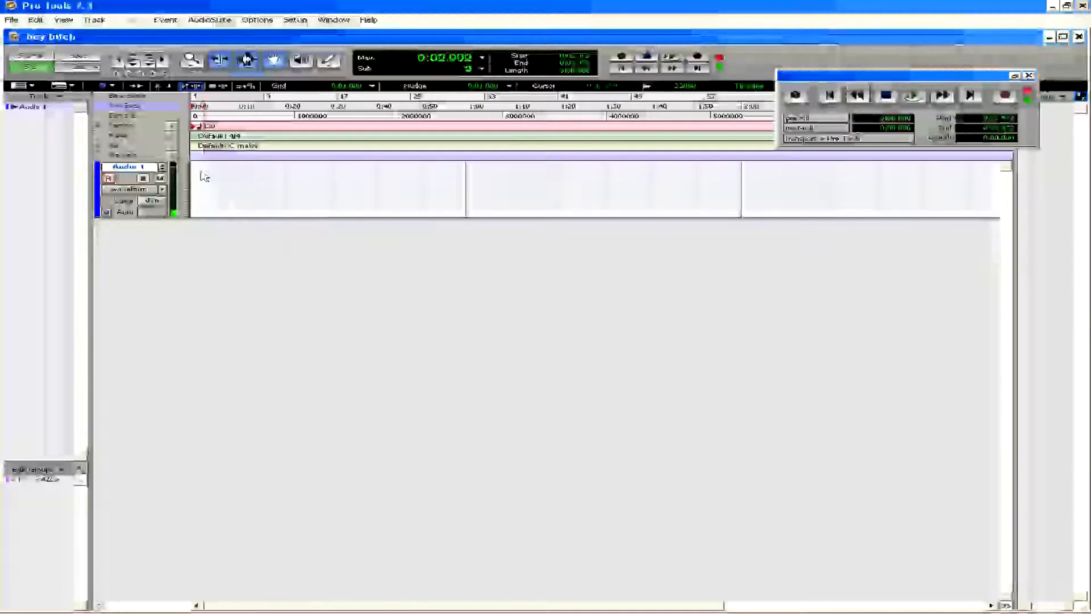
Step: Record a take of about 11 seconds from the start of the Audio 1 track, then turn off the track's record enable
{"action": "key", "text": "space"}
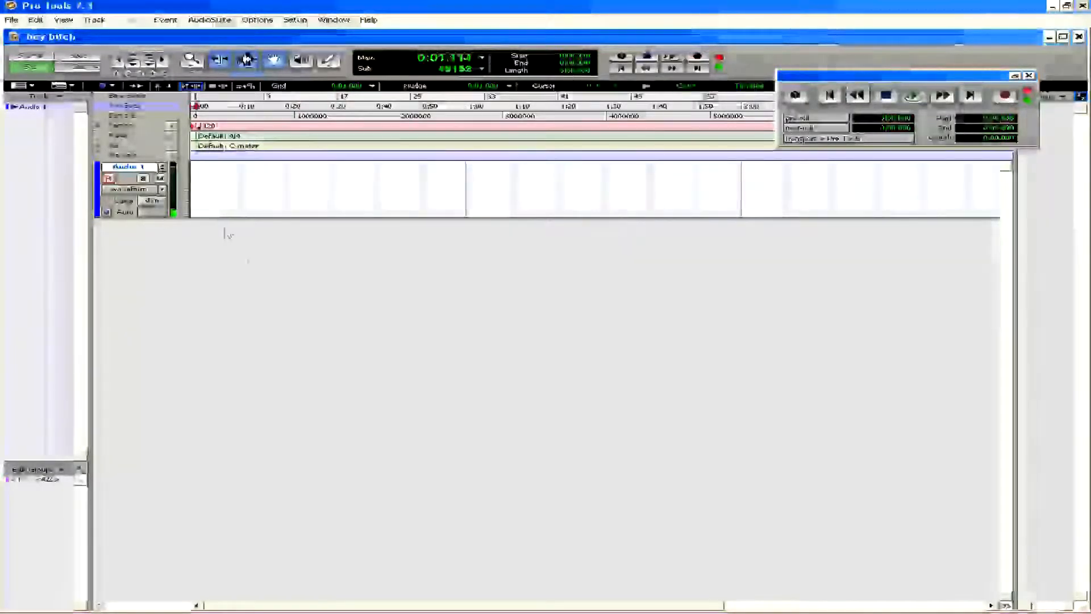
{"action": "key", "text": "space"}
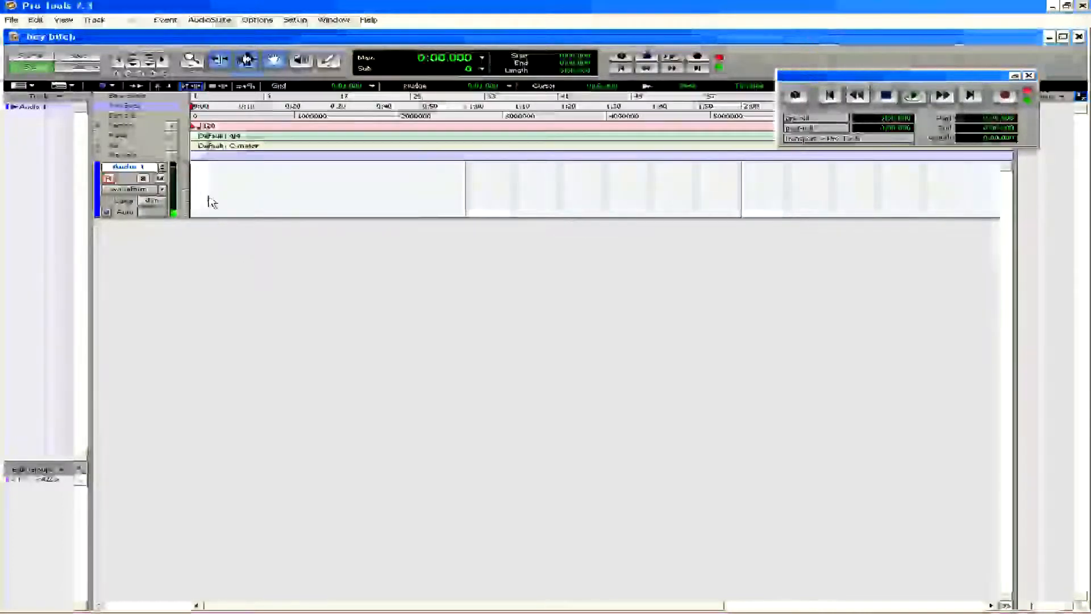
{"action": "key", "text": "ctrl+space"}
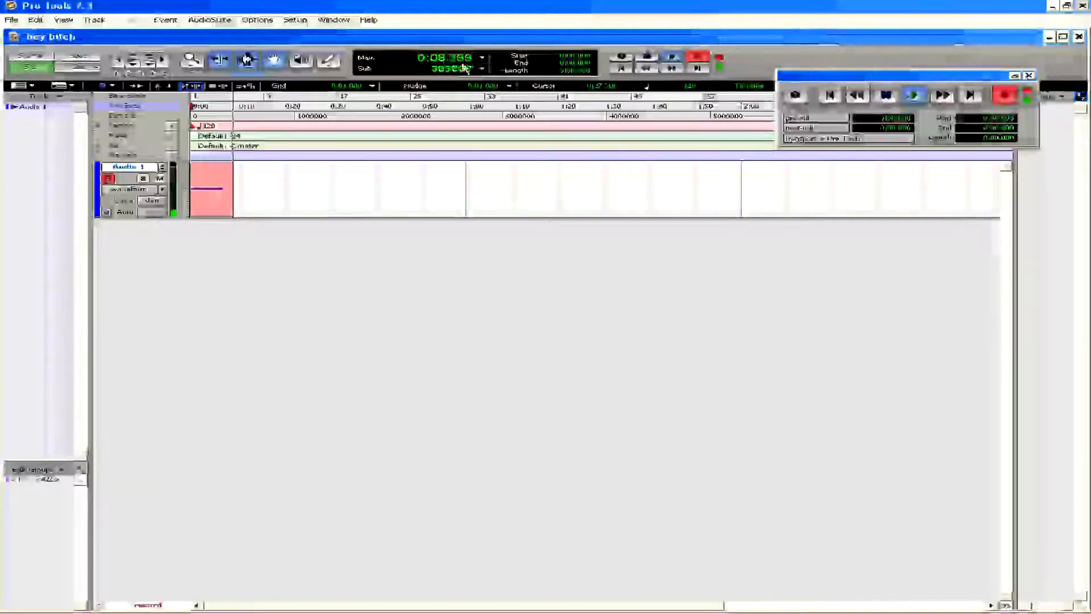
{"action": "key", "text": "space"}
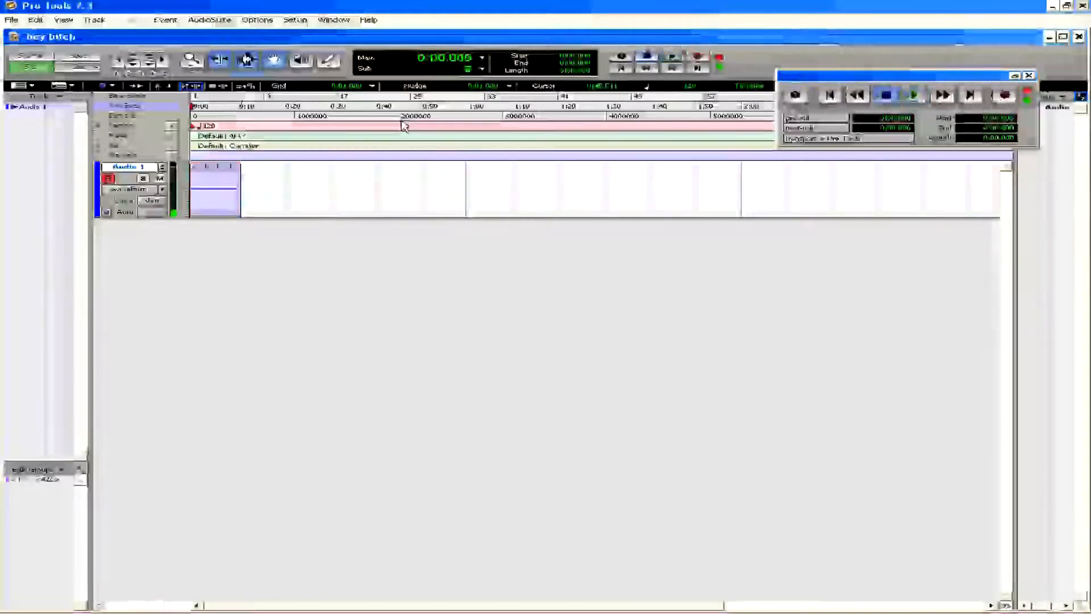
{"action": "left_click", "coordinate": [109, 179]}
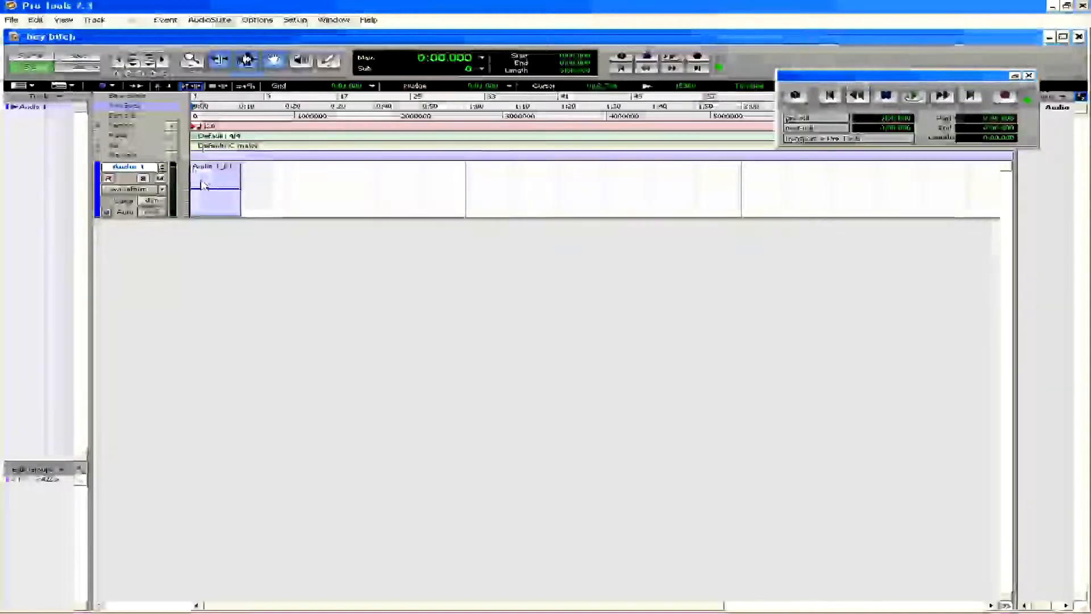
Step: Look through the EQ and Pitch Shift plug-ins available as inserts for the Audio 1 track in the Mix window
{"action": "key", "text": "ctrl+equal"}
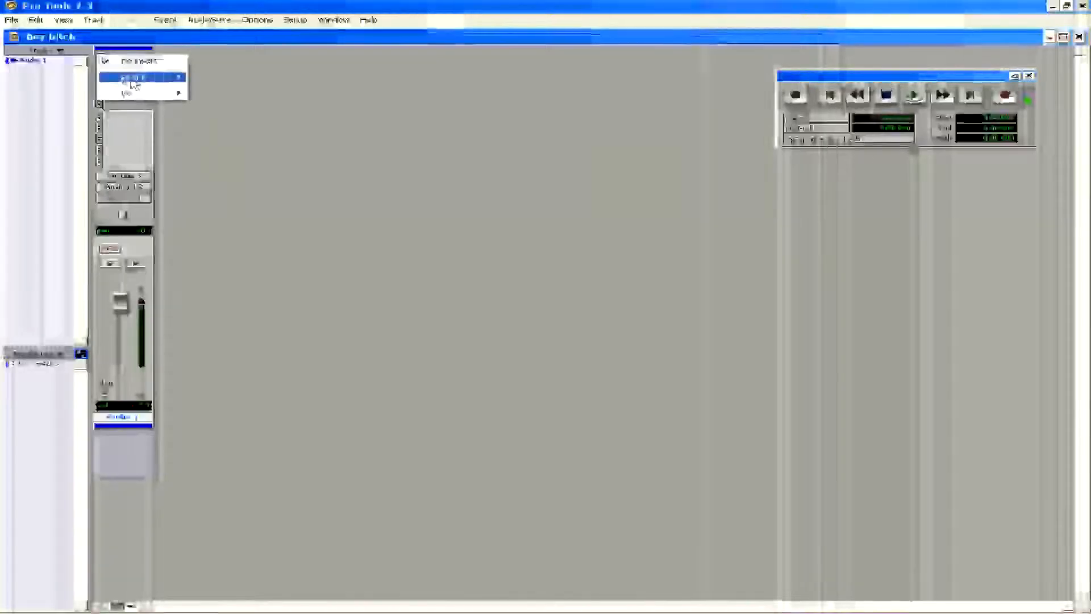
{"action": "mouse_move", "coordinate": [133, 84]}
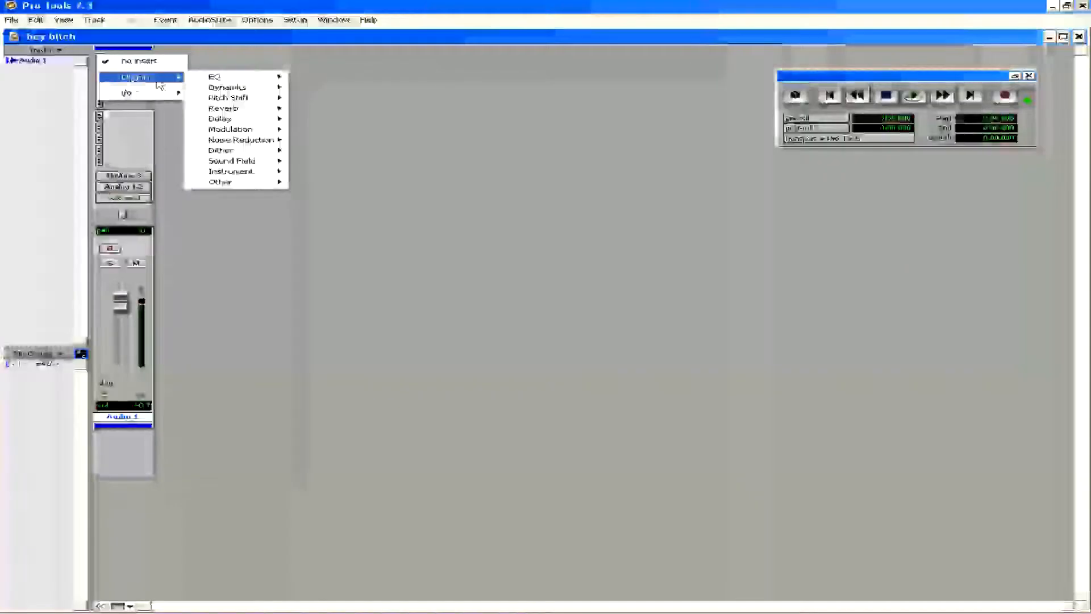
{"action": "mouse_move", "coordinate": [260, 80]}
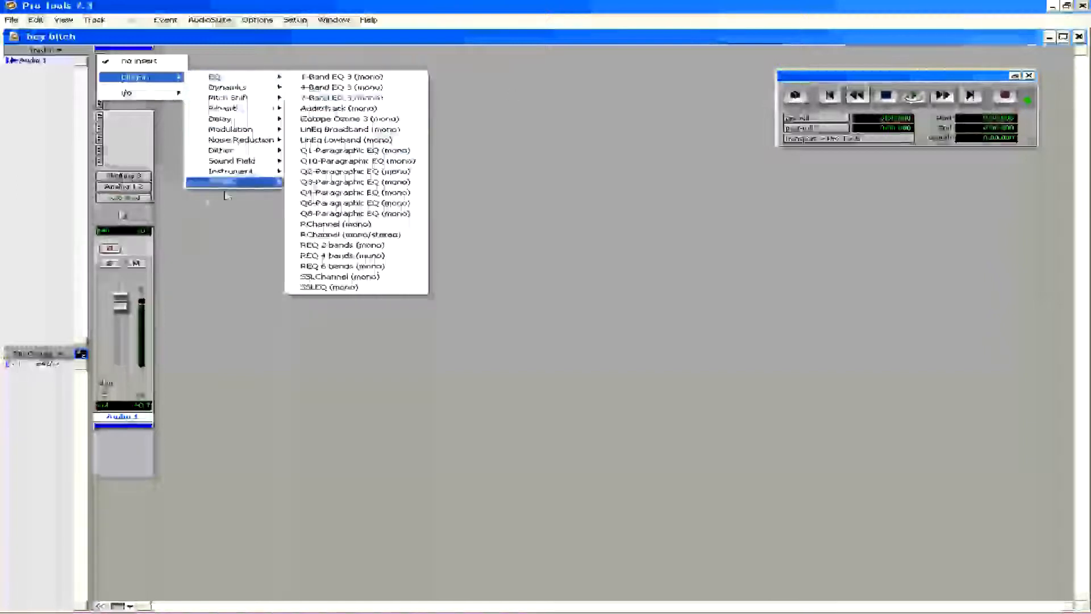
{"action": "mouse_move", "coordinate": [262, 99]}
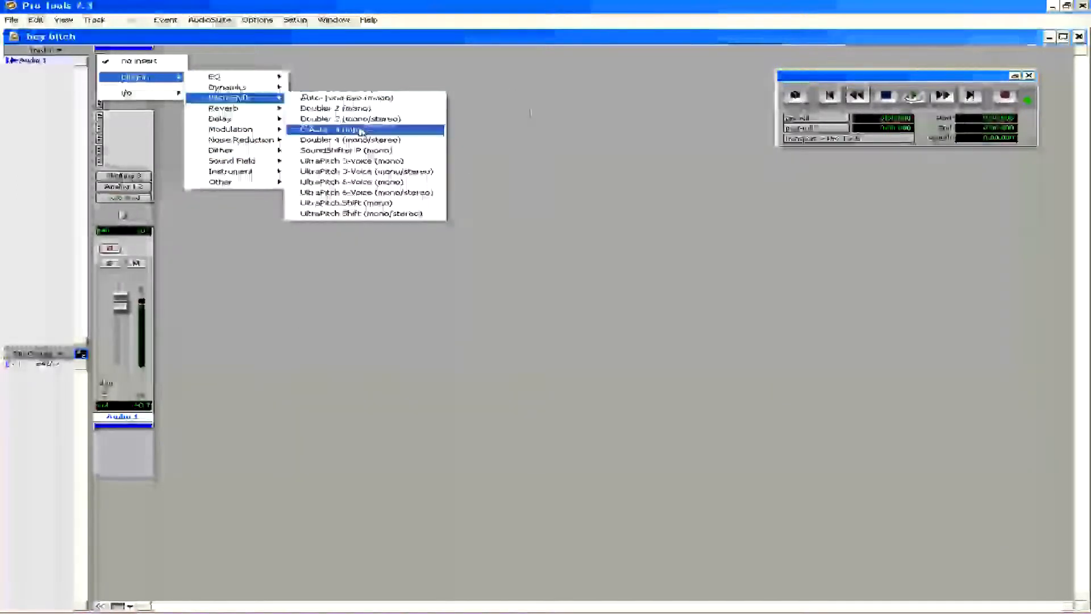
{"action": "left_click", "coordinate": [516, 104]}
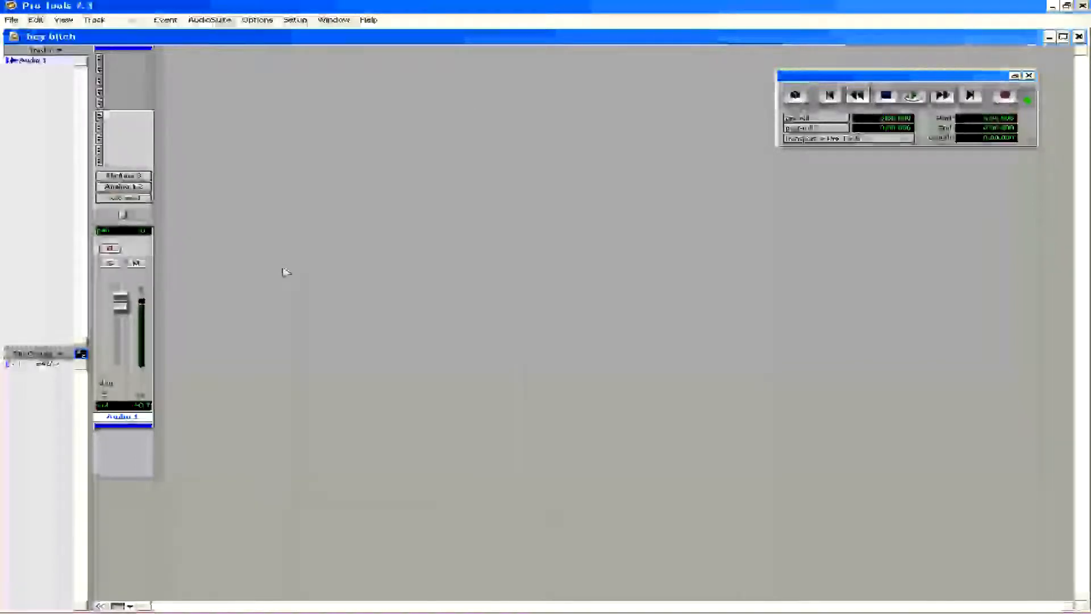
Step: In the Edit window, select Audio 1 from about 1:42 back to the start and open the bounce options for the selection
{"action": "key", "text": "ctrl+equal"}
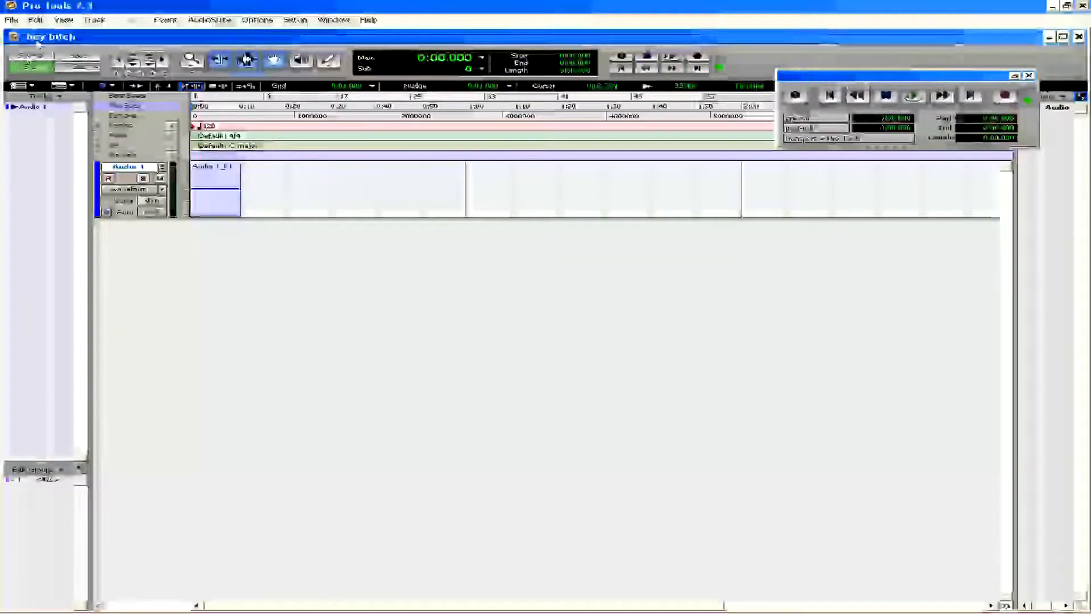
{"action": "left_click", "coordinate": [13, 20]}
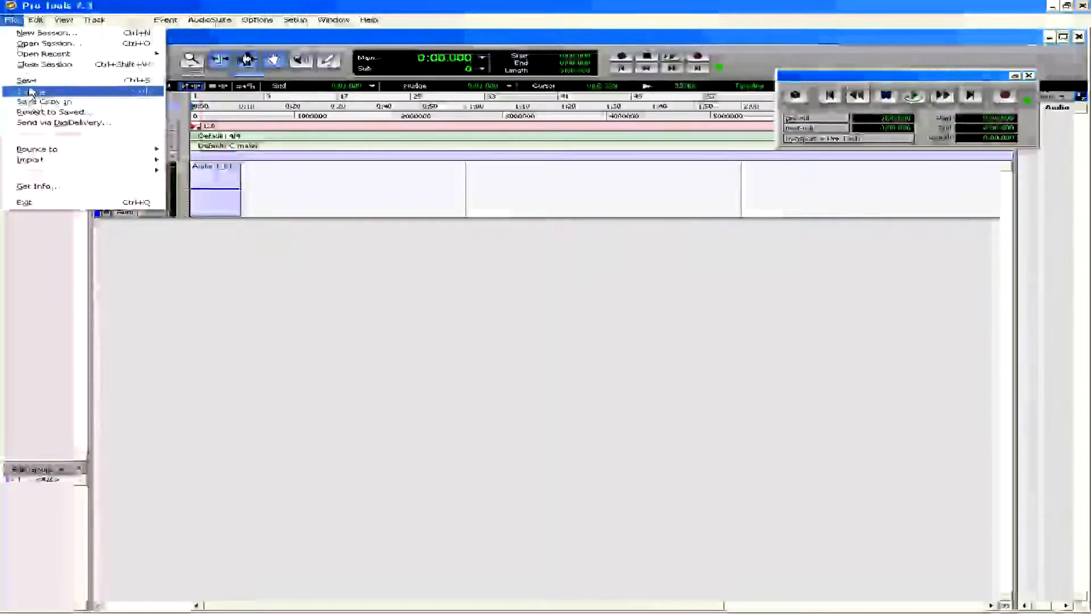
{"action": "left_click", "coordinate": [280, 282]}
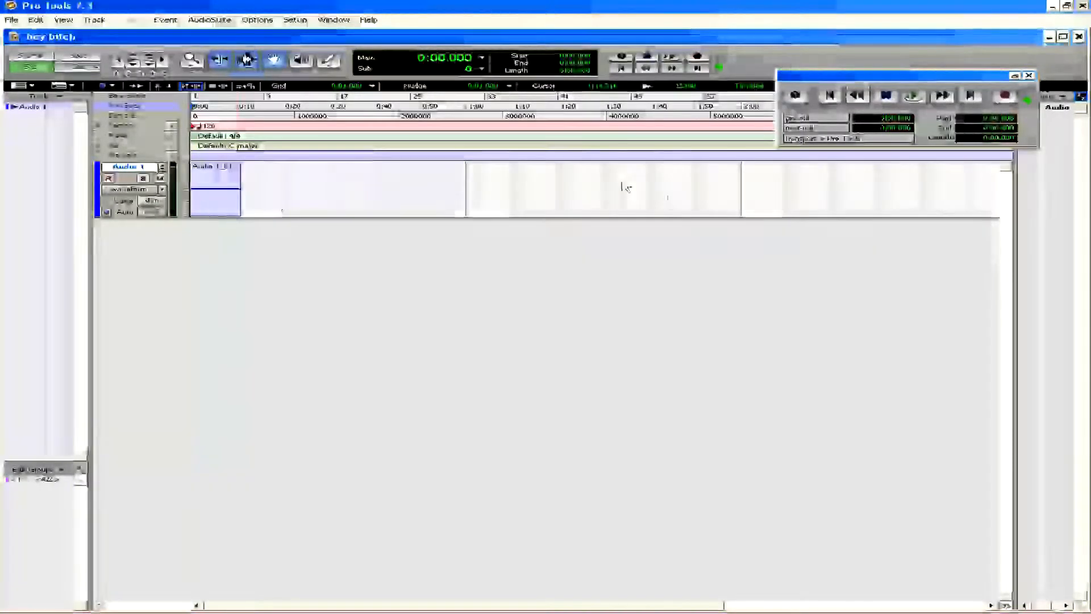
{"action": "left_click_drag", "start_coordinate": [646, 182], "coordinate": [63, 195]}
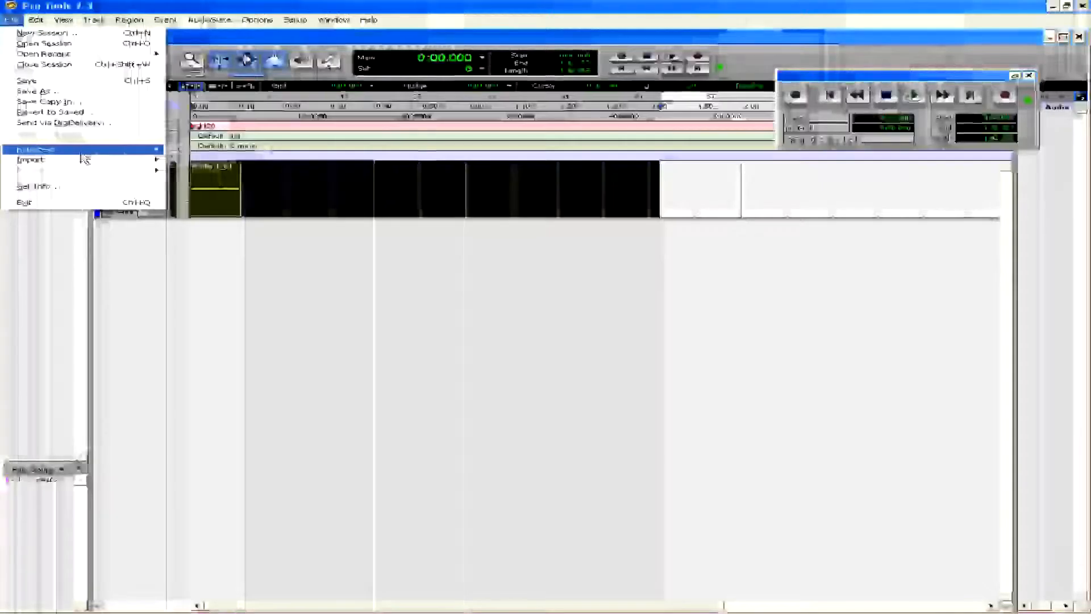
{"action": "left_click", "coordinate": [193, 149]}
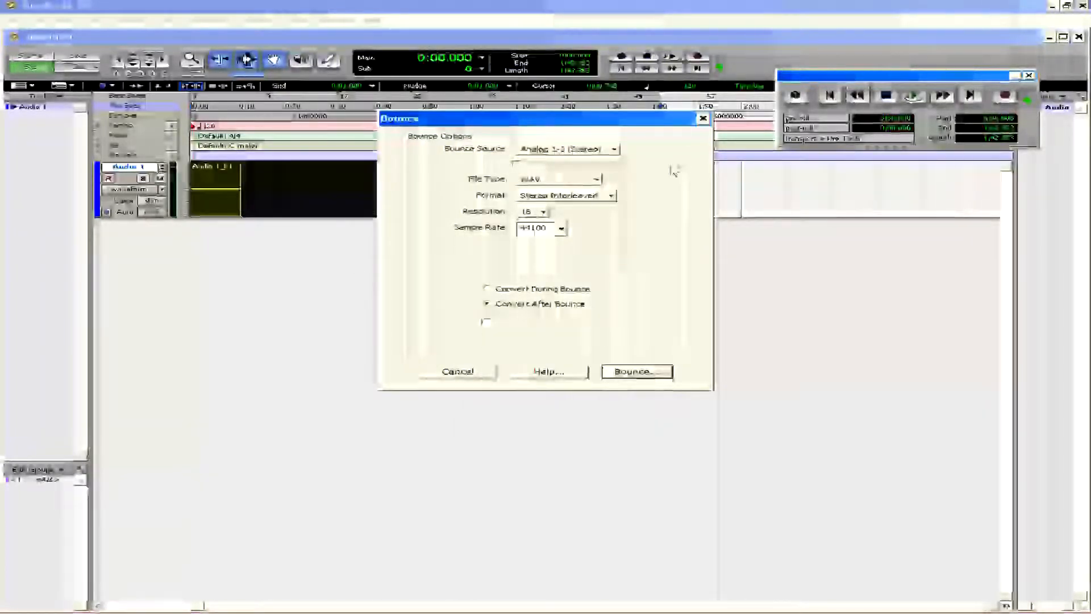
{"action": "left_click_drag", "start_coordinate": [416, 124], "coordinate": [390, 174]}
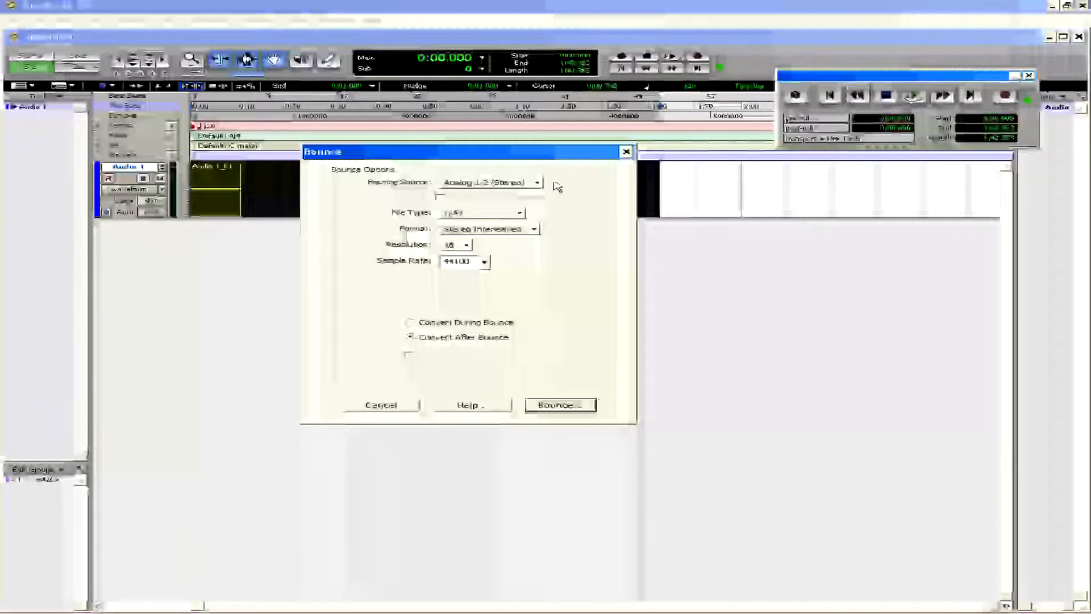
Step: Set the bounce to file type WAV, Stereo Interleaved format and 16-bit resolution, and start the bounce
{"action": "left_click", "coordinate": [521, 213]}
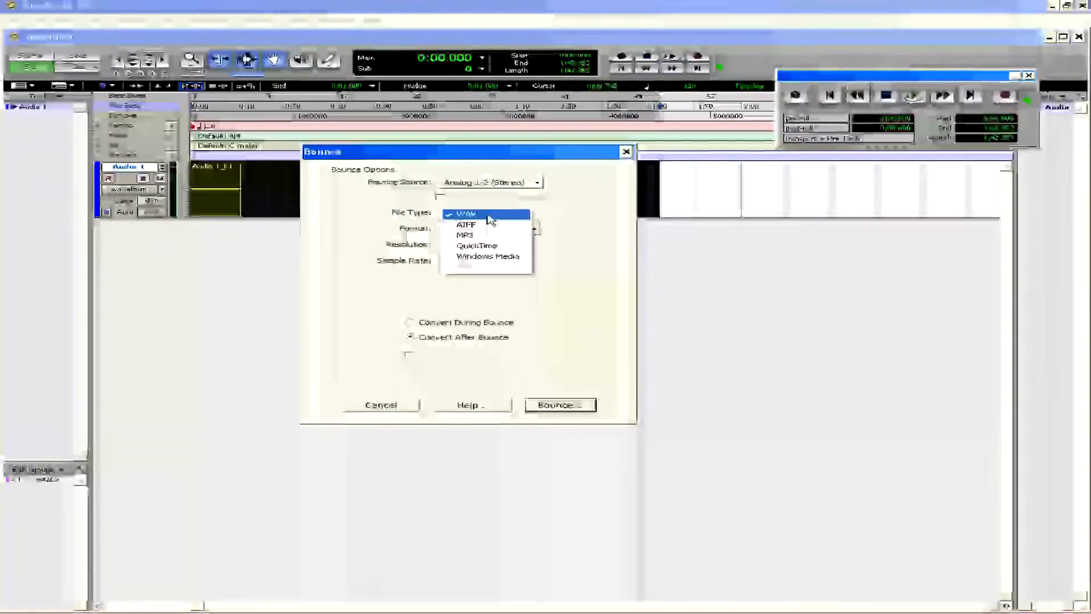
{"action": "left_click", "coordinate": [488, 216]}
{"action": "left_click", "coordinate": [521, 214]}
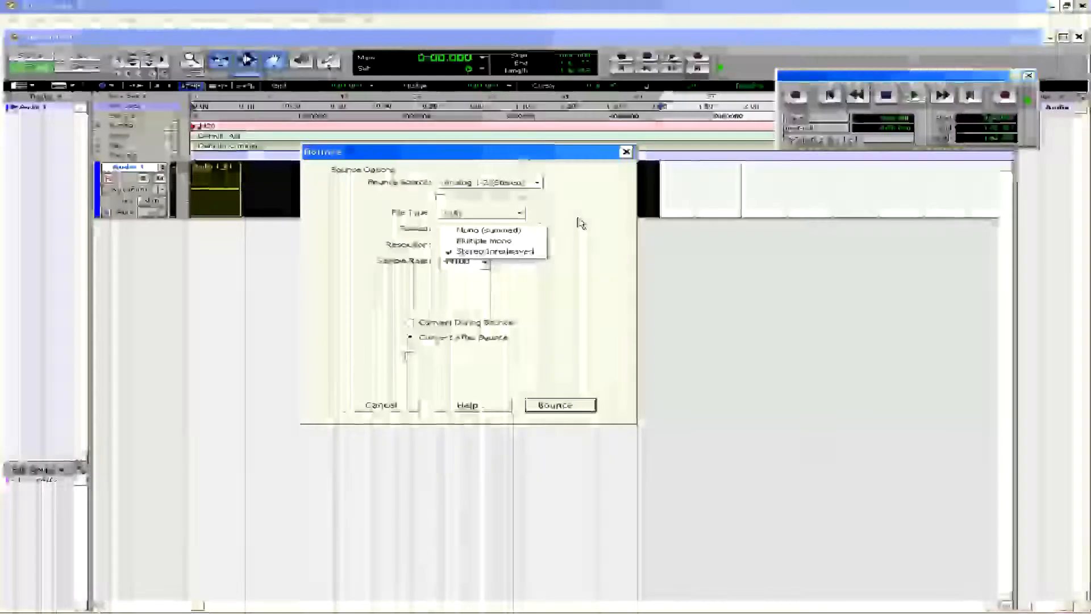
{"action": "left_click", "coordinate": [578, 221]}
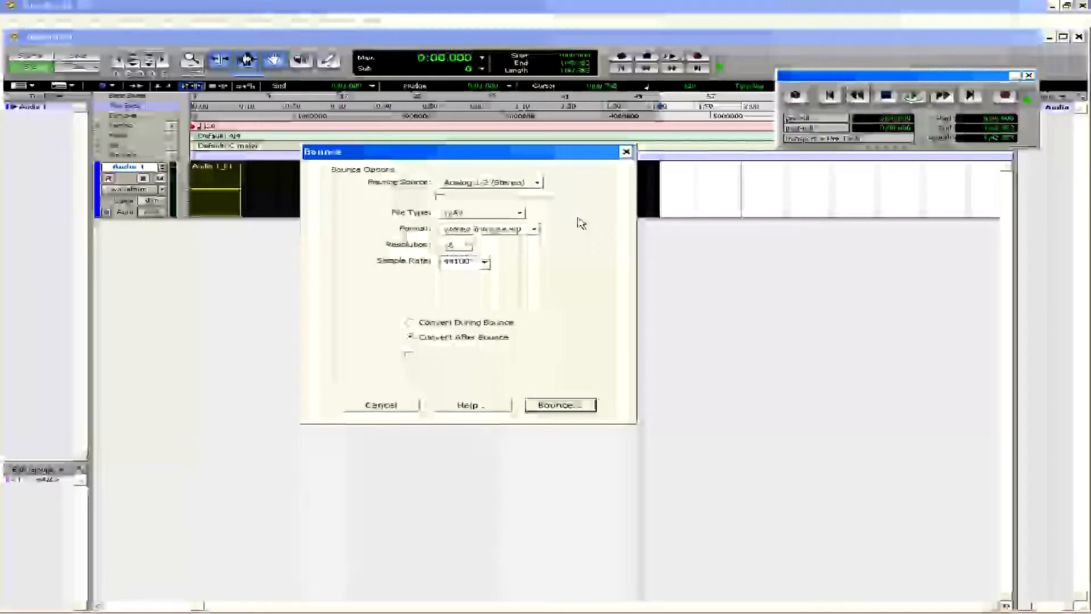
{"action": "left_click", "coordinate": [534, 230]}
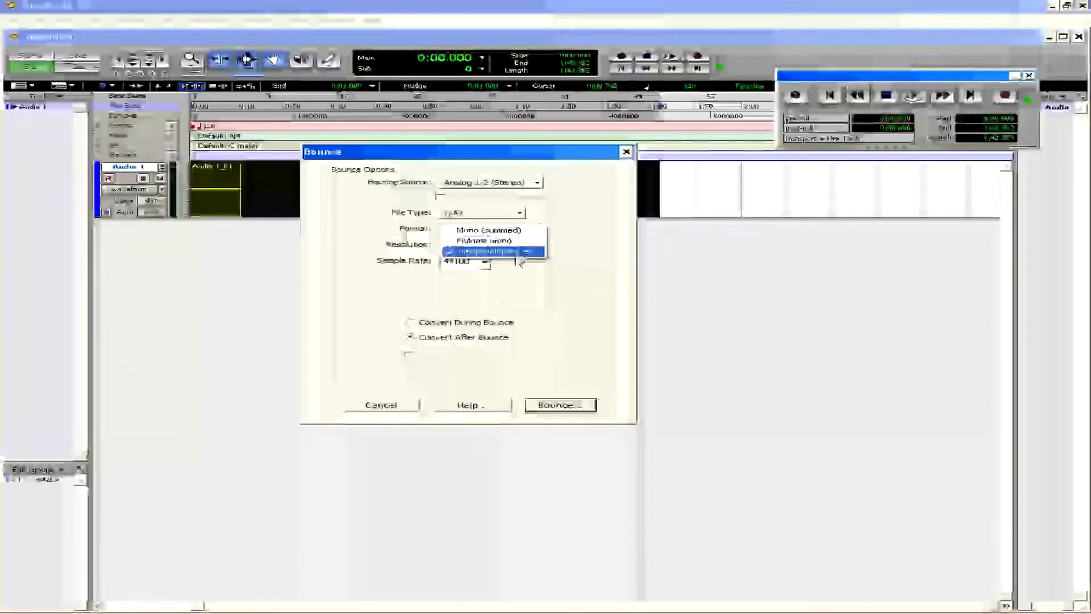
{"action": "left_click", "coordinate": [520, 256]}
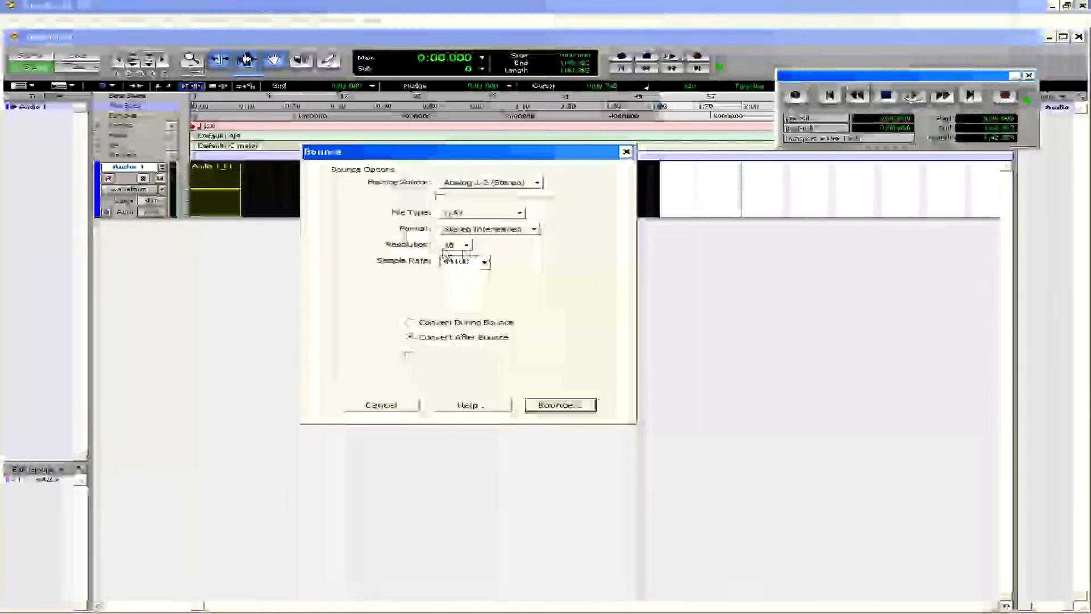
{"action": "left_click", "coordinate": [467, 245]}
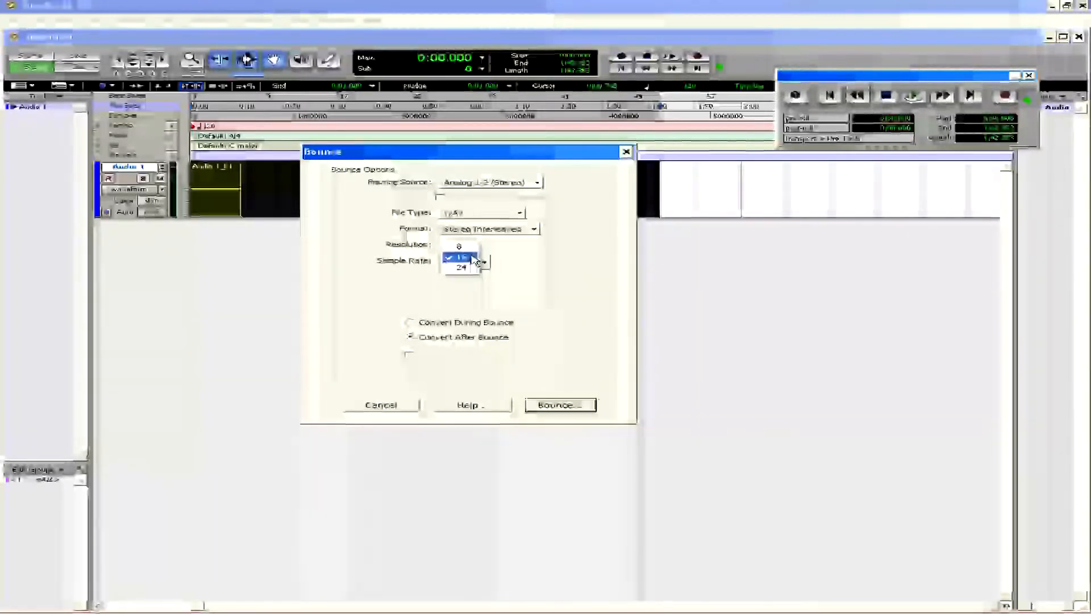
{"action": "left_click", "coordinate": [556, 255]}
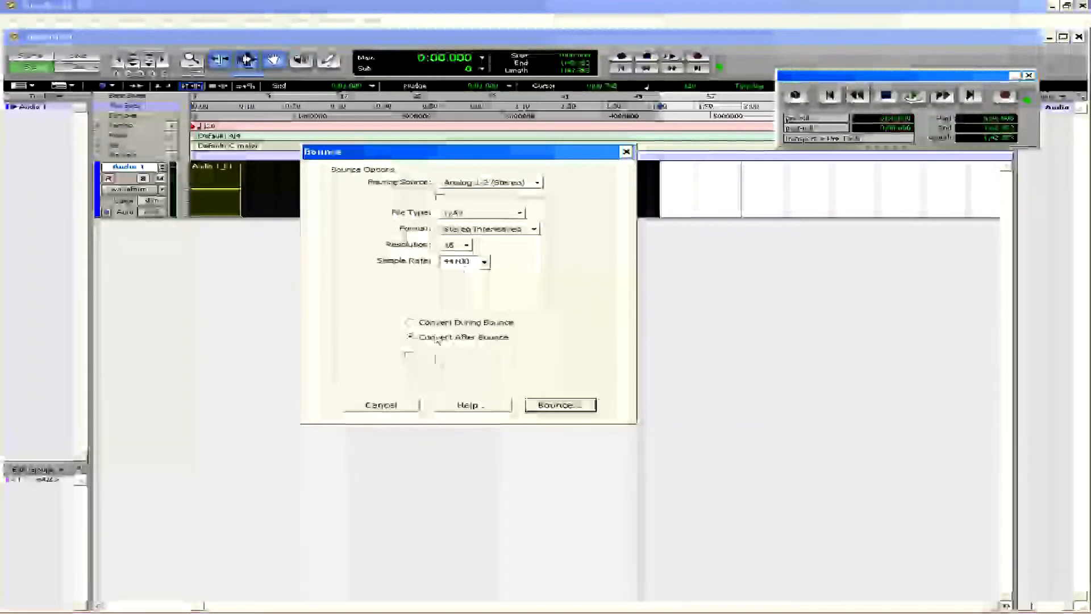
{"action": "left_click", "coordinate": [559, 406]}
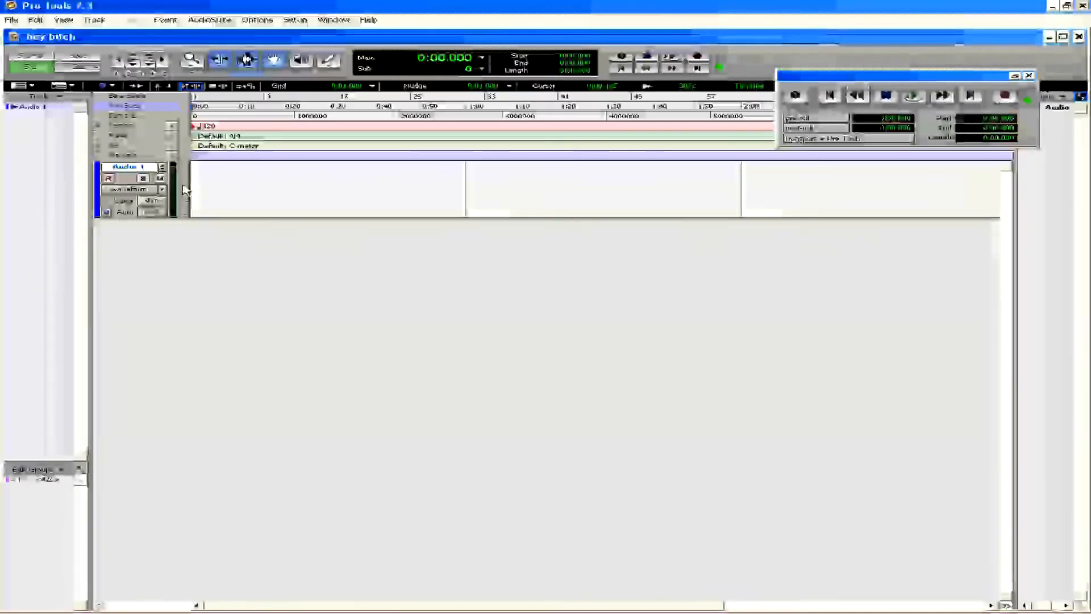
{"action": "left_click", "coordinate": [222, 187]}
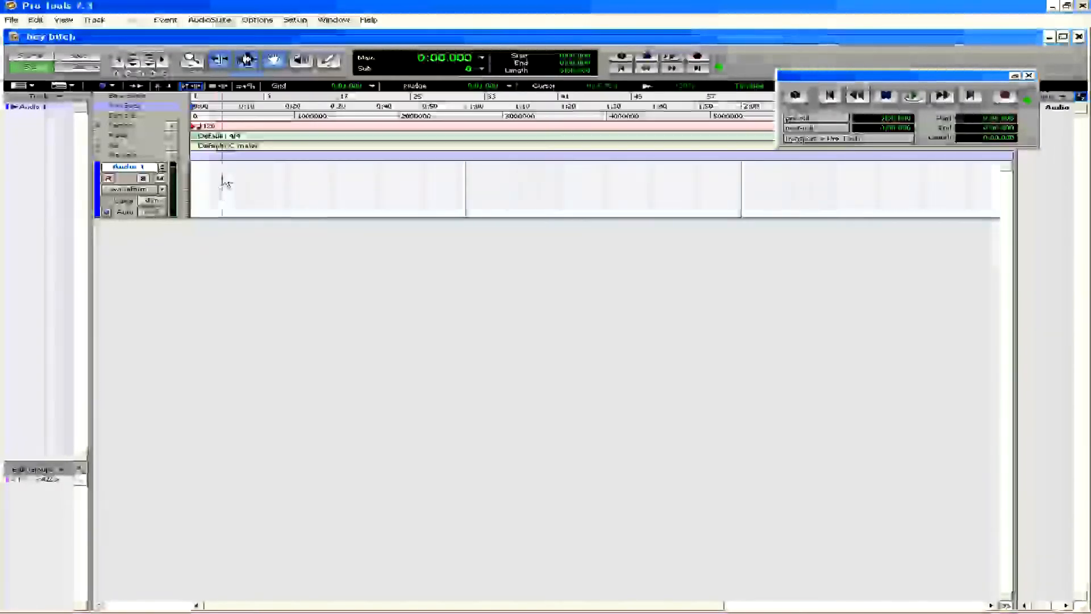